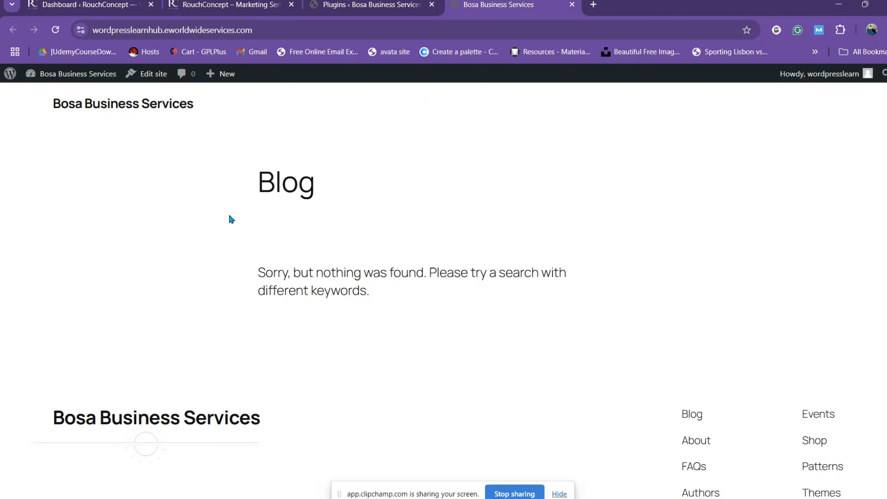
# - Compare the empty Bosa Business Services site with the RouchConcept site's home page
pyautogui.scroll(-3, 175, 403)
pyautogui.scroll(3, 175, 404)
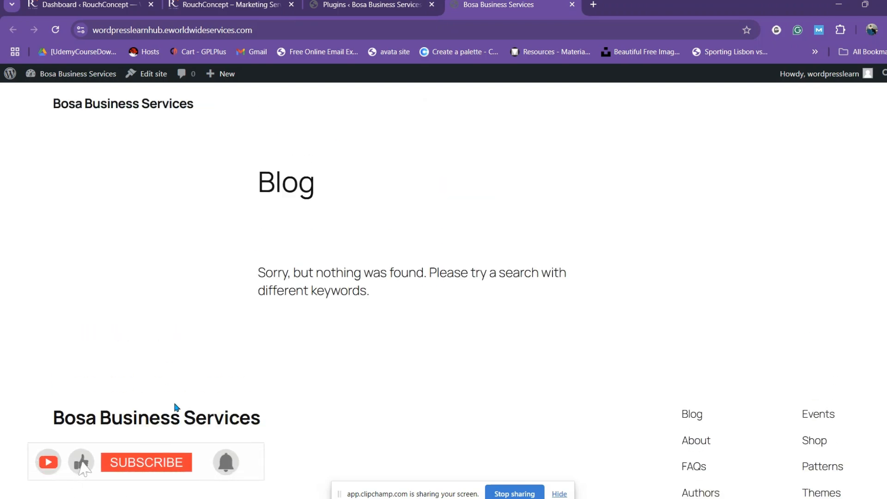
pyautogui.click(234, 6)
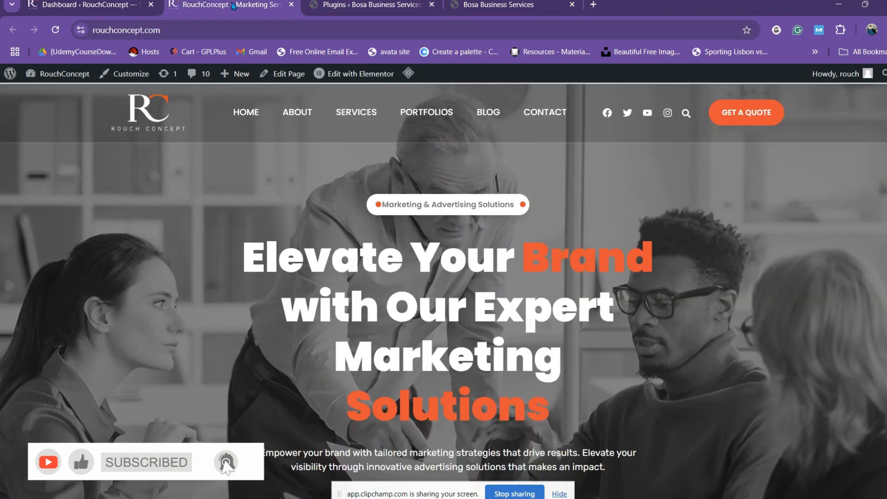
pyautogui.click(499, 5)
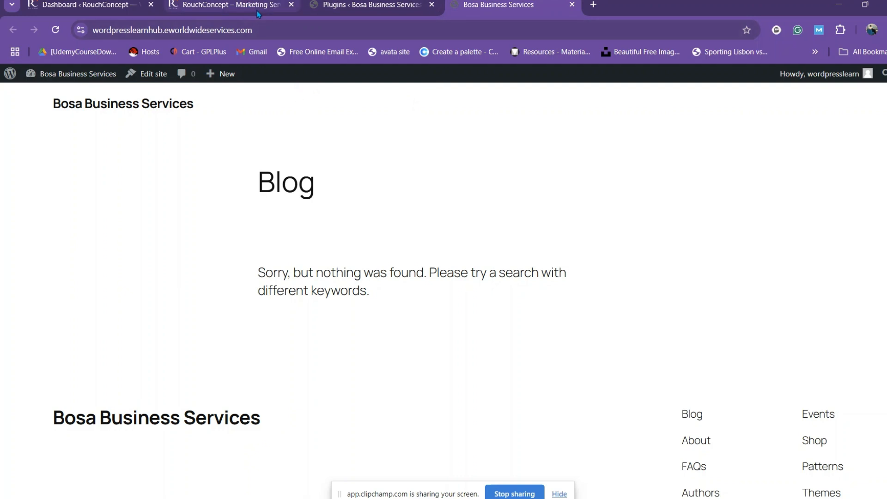
pyautogui.click(229, 7)
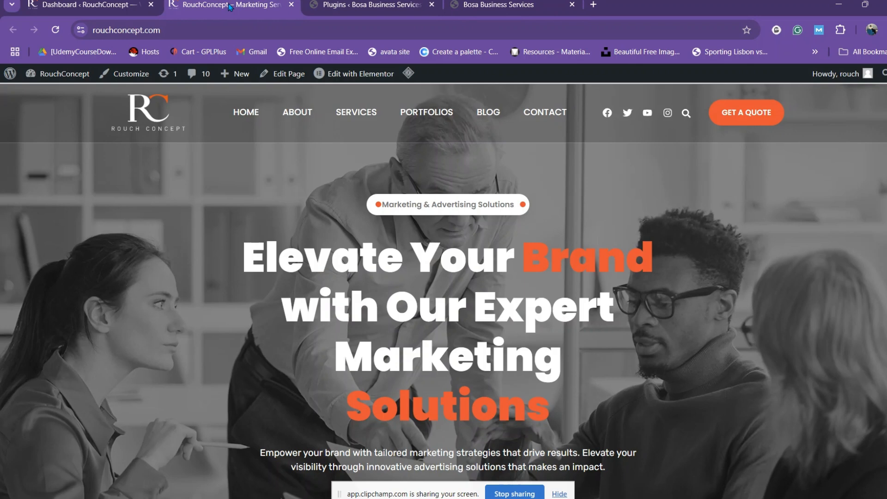
# - From the RouchConcept dashboard, search the plugins available to add for "all in one"
pyautogui.click(90, 6)
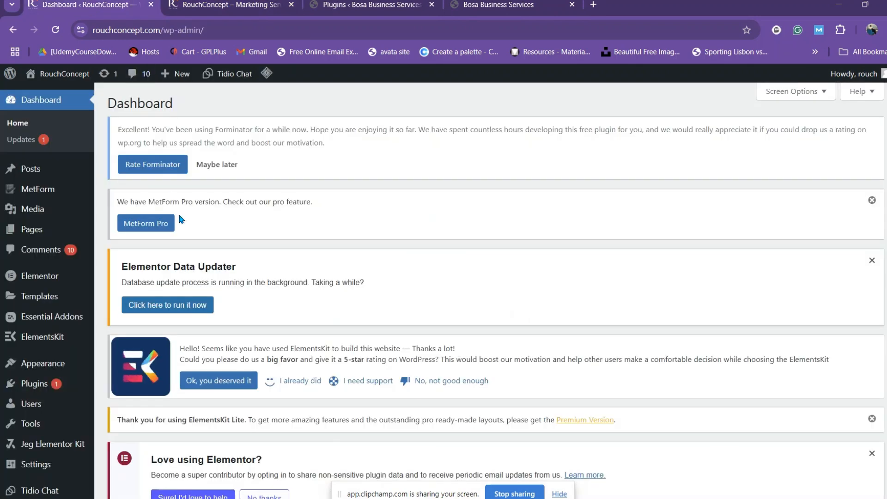
pyautogui.moveTo(45, 232)
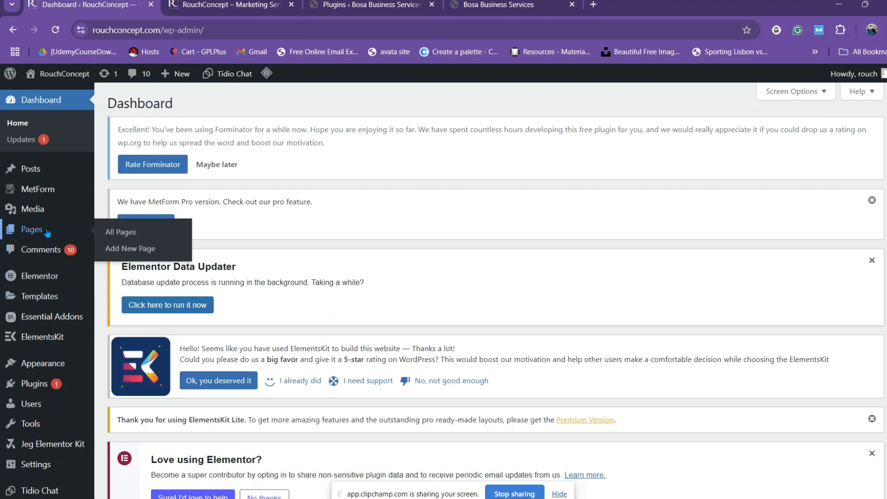
pyautogui.moveTo(39, 387)
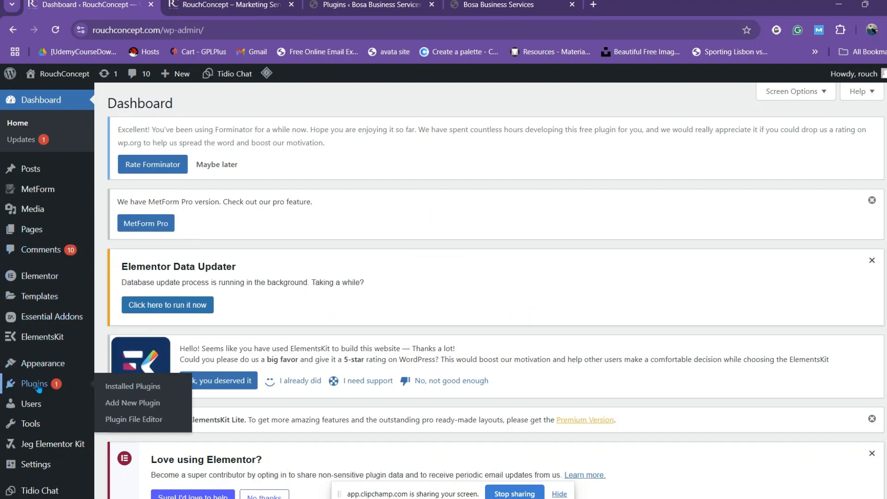
pyautogui.click(144, 405)
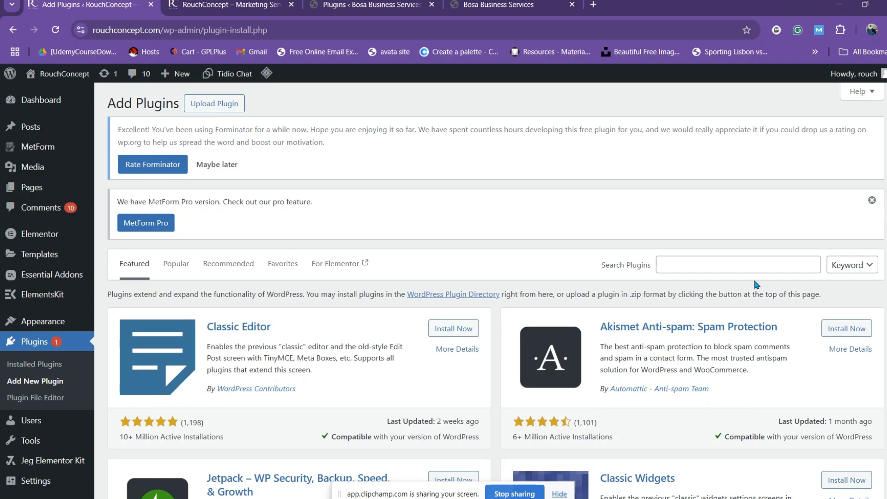
pyautogui.click(751, 266)
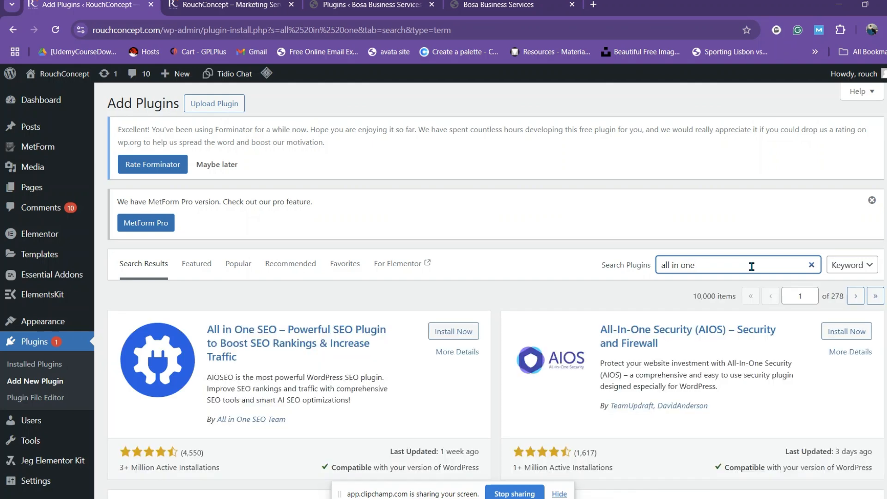
# - Install and activate the All-in-One WP Migration and Backup plugin on the RouchConcept site
pyautogui.scroll(-4, 691, 359)
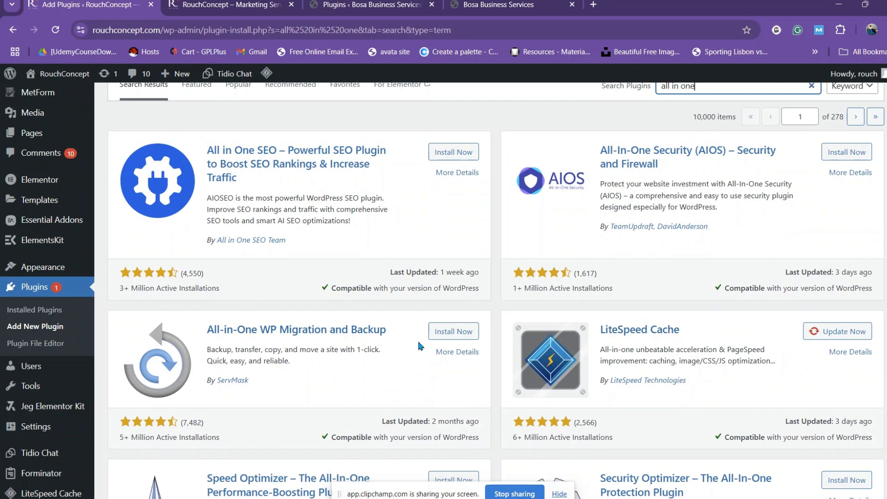
pyautogui.click(453, 332)
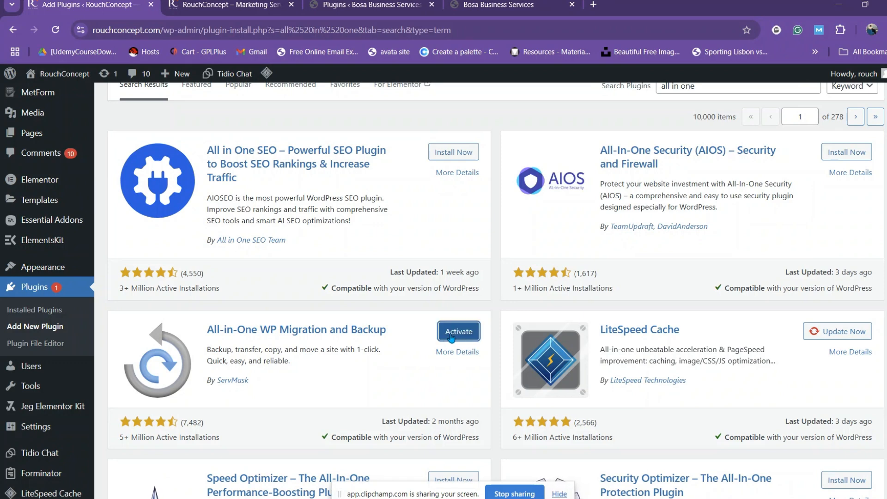
pyautogui.click(457, 334)
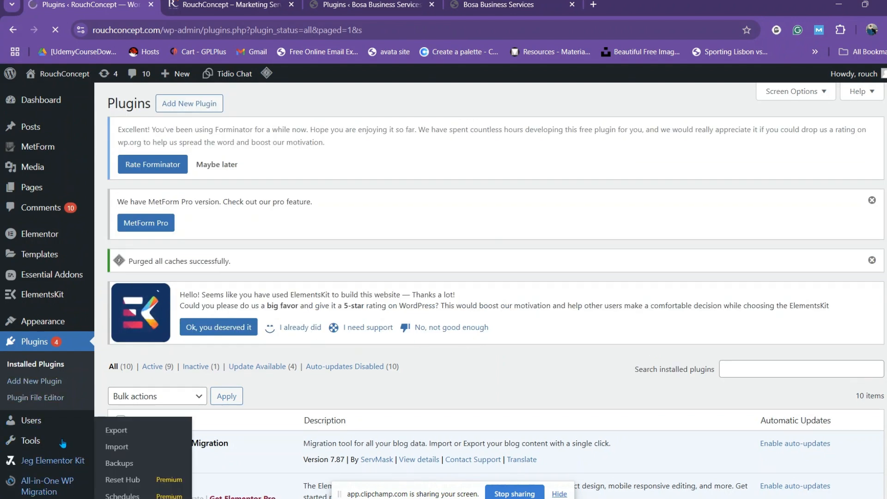
# - Export the RouchConcept site to a file with All-in-One WP Migration
pyautogui.moveTo(46, 495)
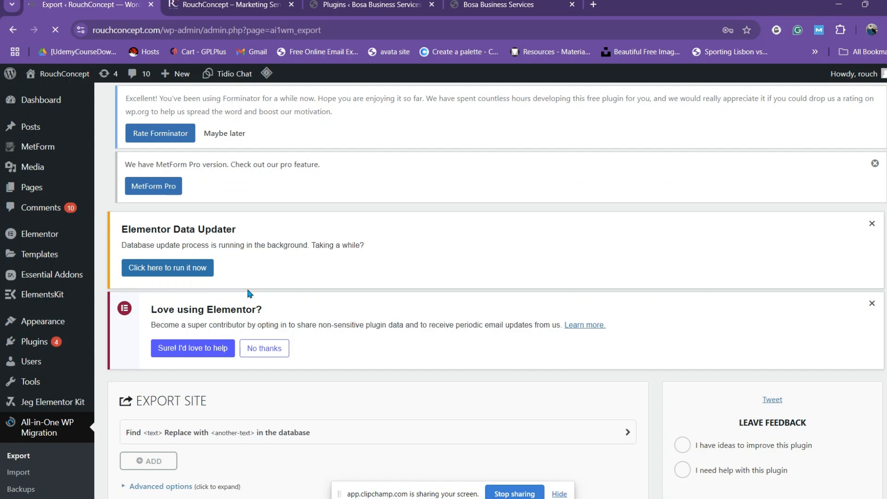
pyautogui.scroll(-3, 249, 376)
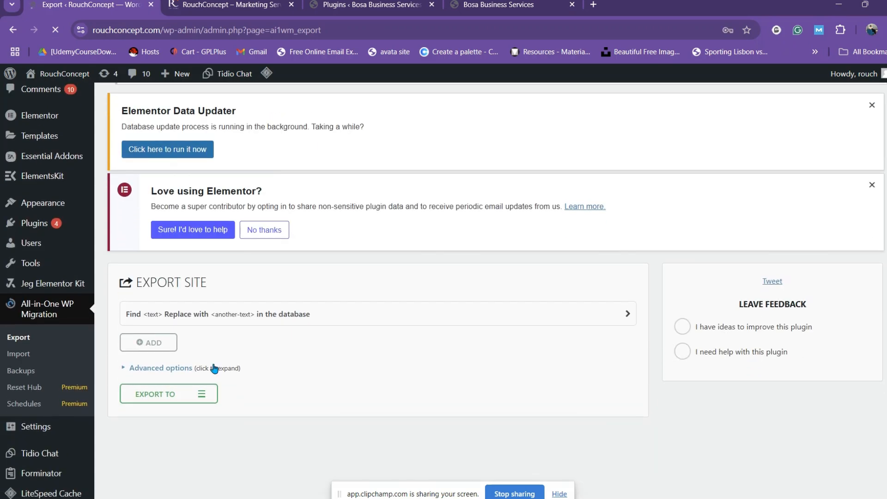
pyautogui.click(176, 400)
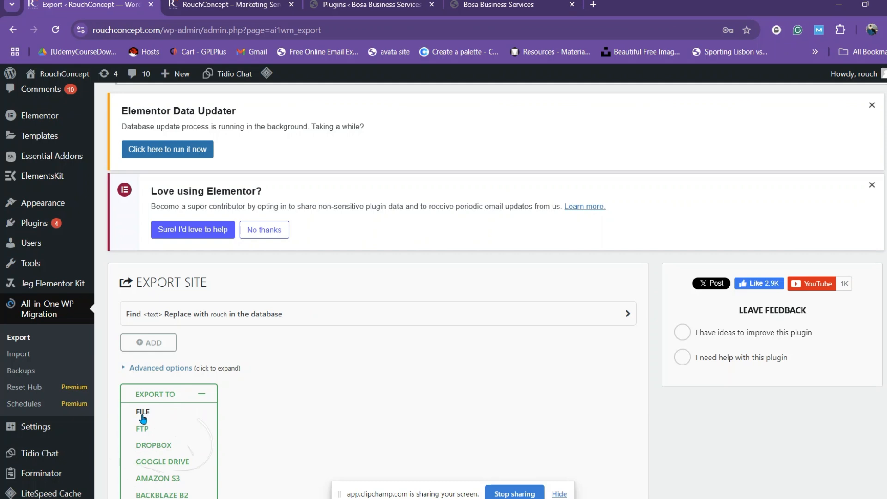
pyautogui.scroll(-1, 145, 417)
pyautogui.scroll(-1, 145, 417)
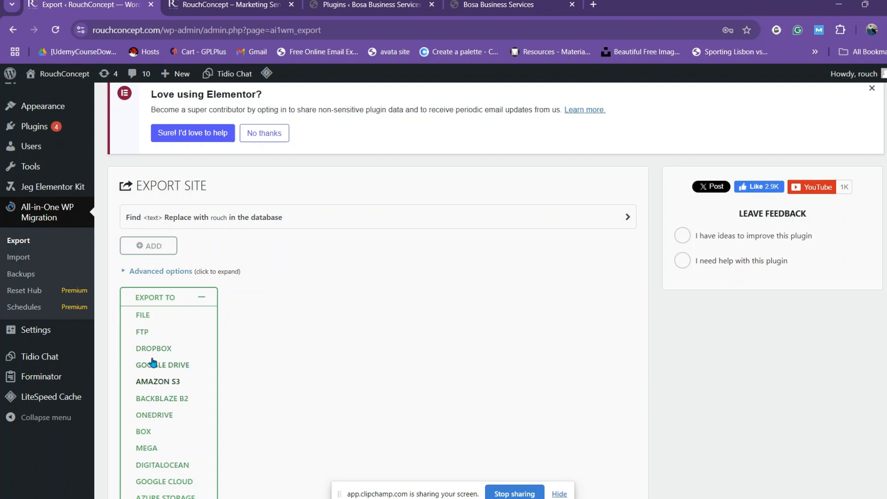
pyautogui.click(147, 321)
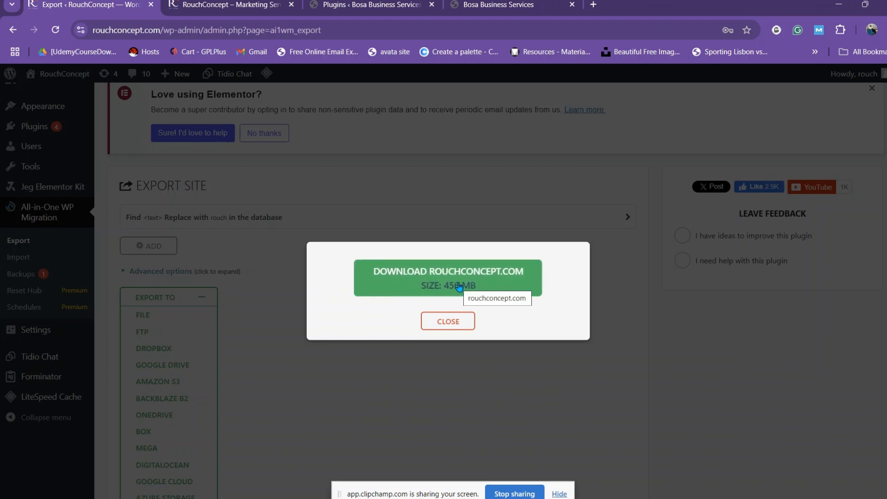
# - Download the exported rouchconcept.com backup and save it as a WPRESS file in the Wordpress folder under Documents
pyautogui.click(458, 287)
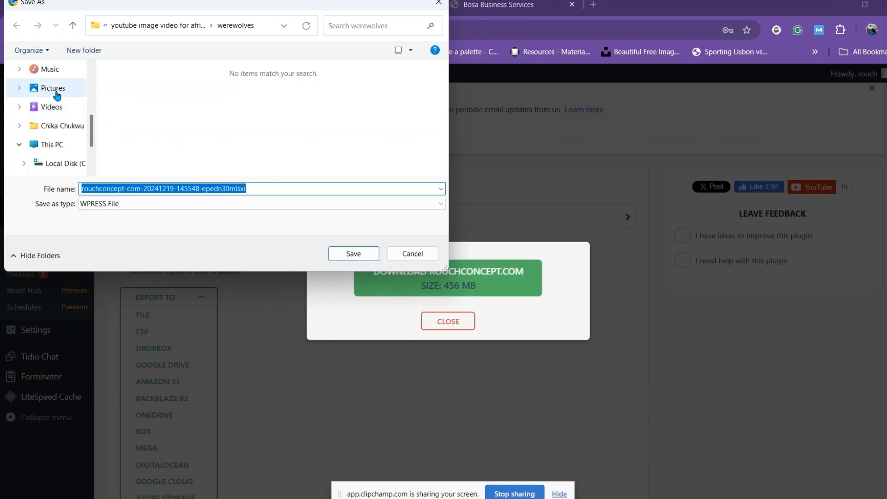
pyautogui.scroll(3, 55, 97)
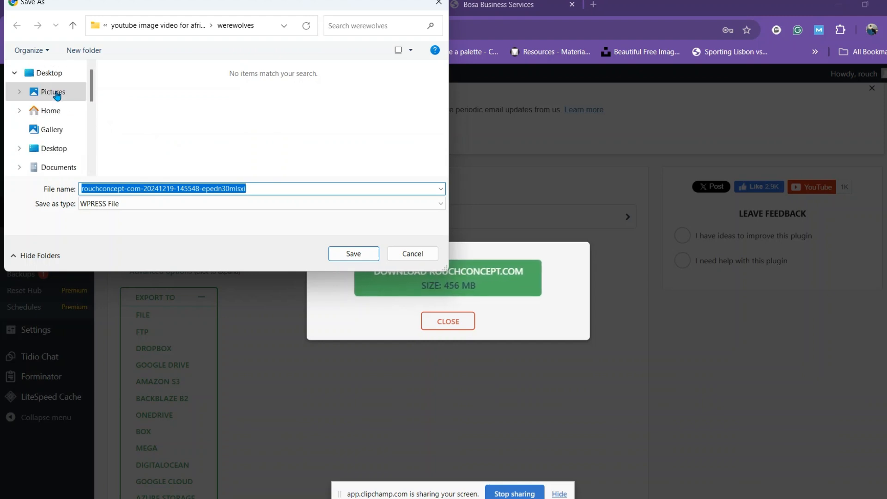
pyautogui.click(56, 167)
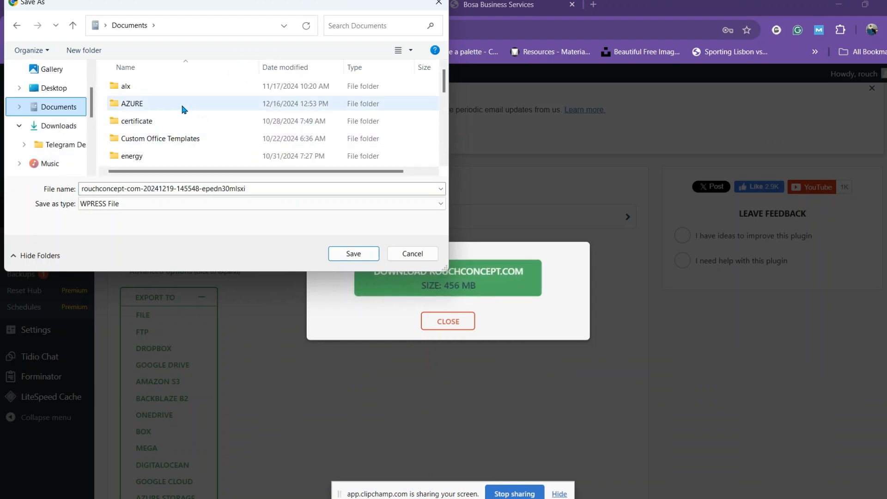
pyautogui.scroll(-1, 181, 102)
pyautogui.scroll(-1, 184, 108)
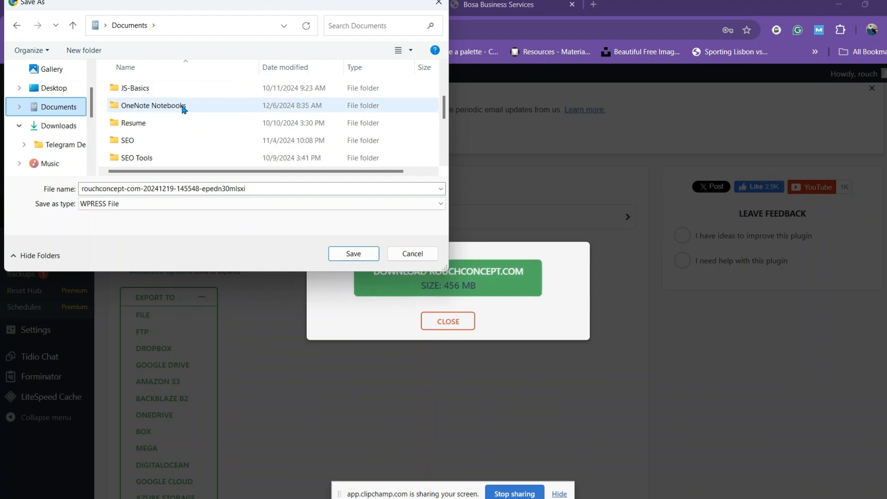
pyautogui.scroll(-2, 184, 109)
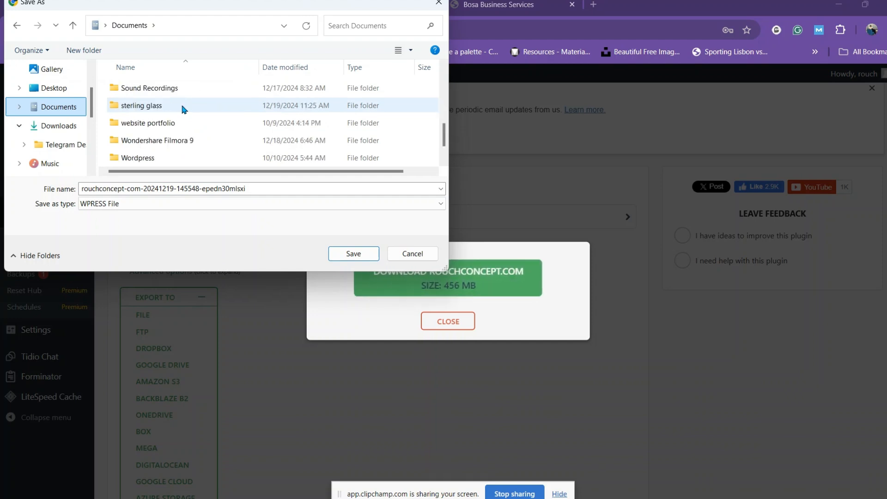
pyautogui.doubleClick(155, 159)
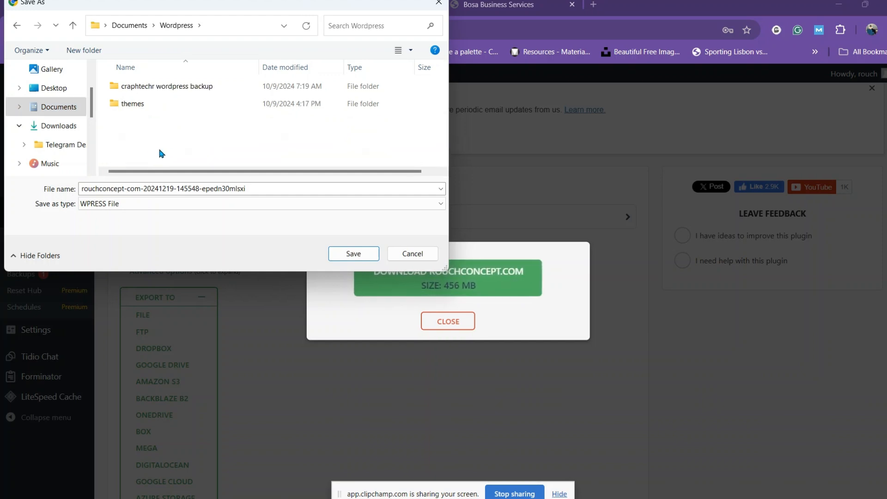
pyautogui.click(353, 253)
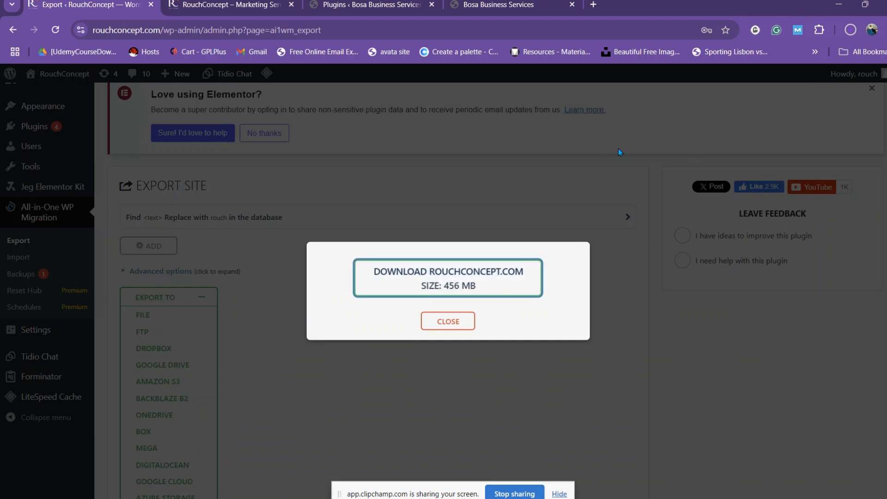
# - Check the browser's recent downloads for the exported RouchConcept .wpress file
pyautogui.click(851, 31)
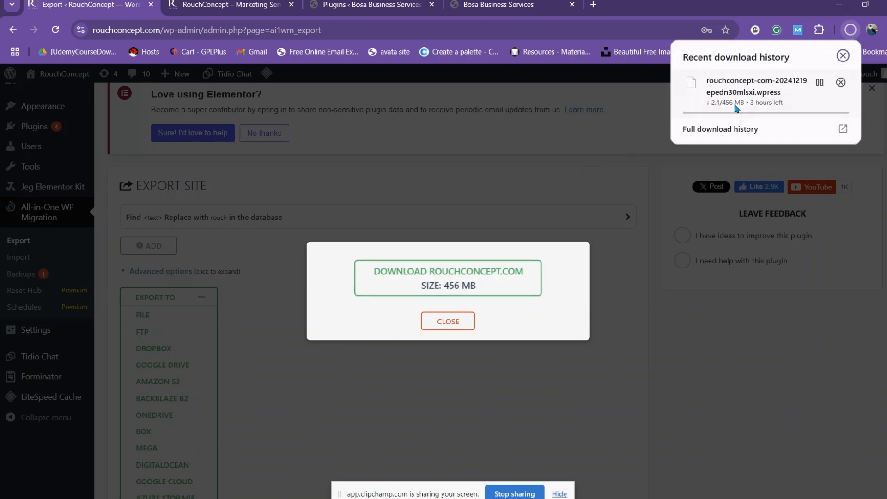
pyautogui.moveTo(736, 101)
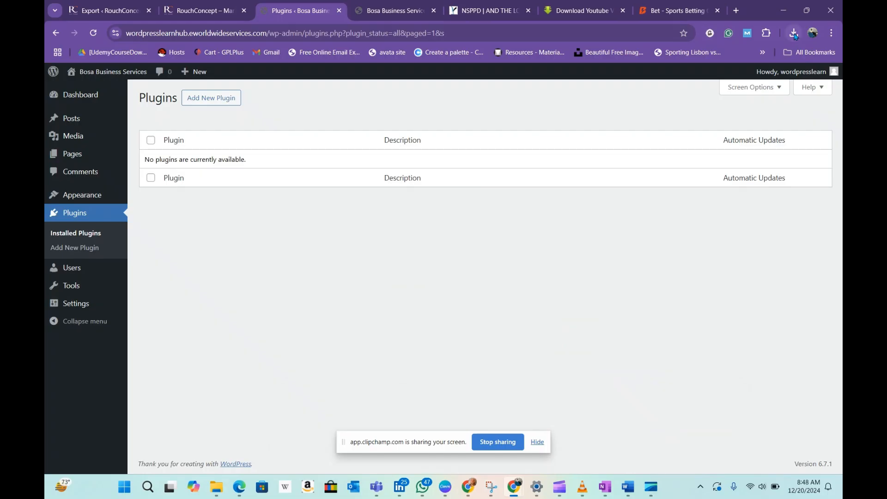
pyautogui.click(794, 33)
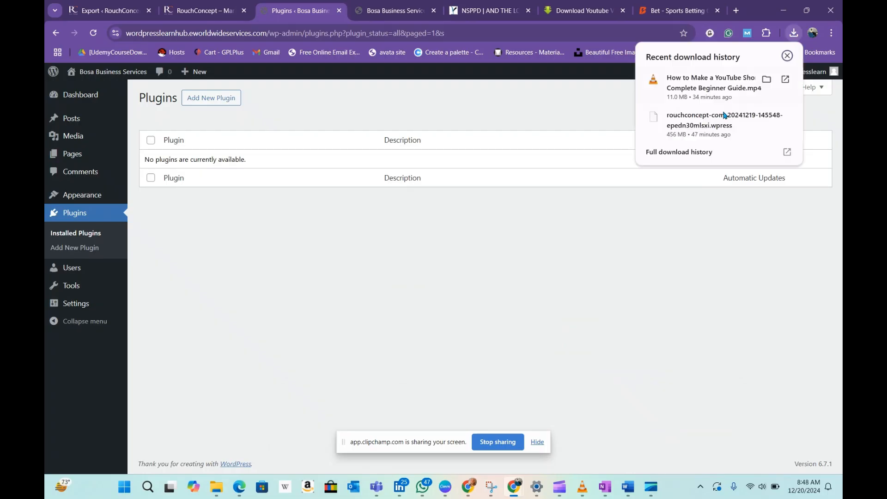
pyautogui.moveTo(711, 121)
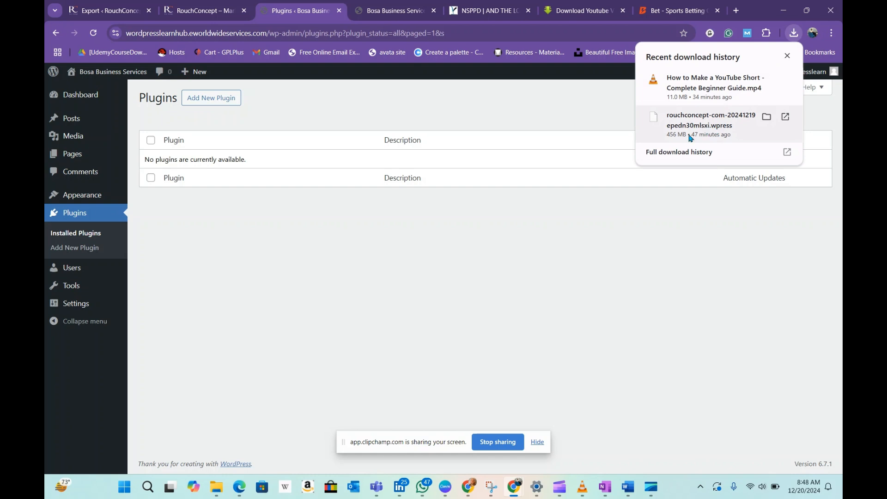
pyautogui.click(554, 240)
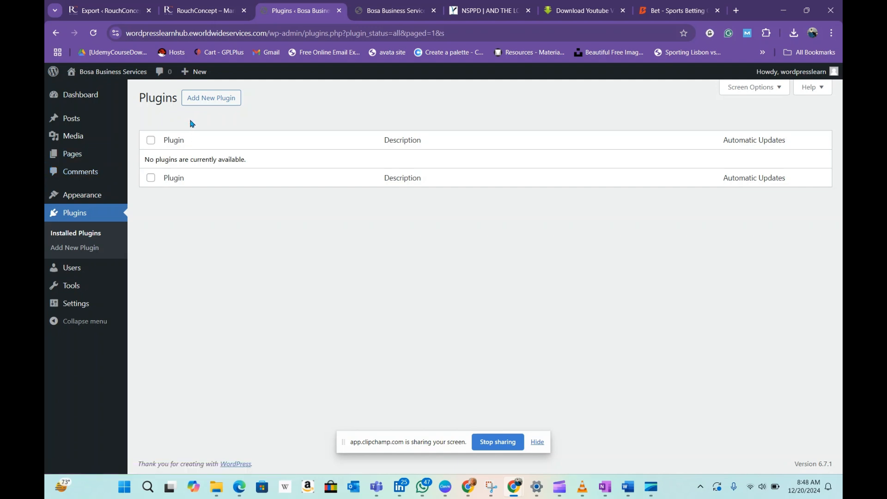
# - Review the RouchConcept home page's content against the Bosa Business Services site's plugin list
pyautogui.click(207, 9)
pyautogui.scroll(-15, 281, 209)
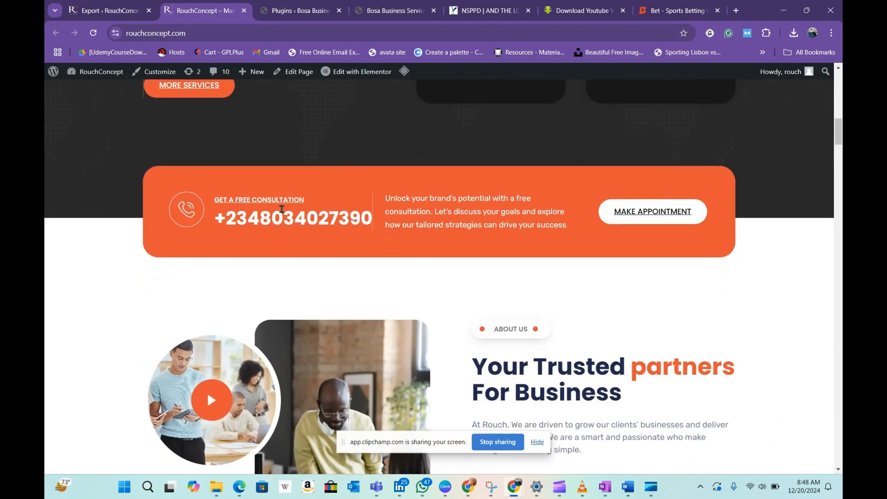
pyautogui.scroll(-2, 282, 212)
pyautogui.click(313, 9)
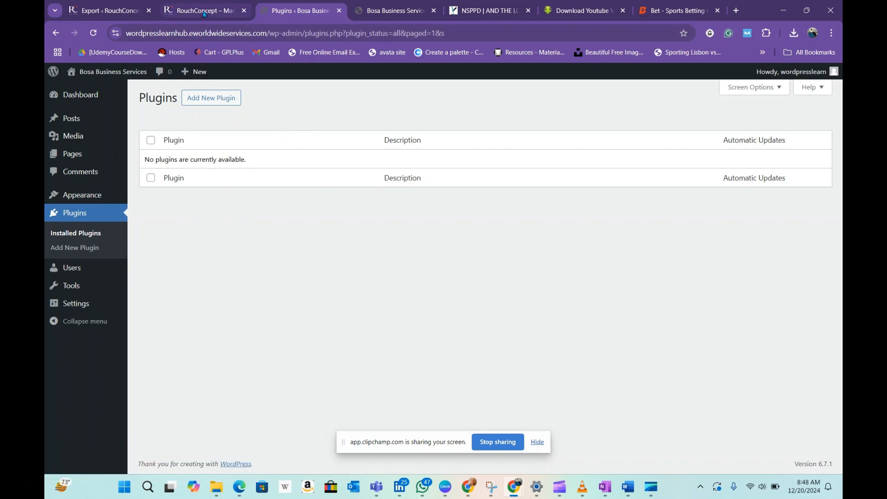
pyautogui.click(204, 13)
# - On the Bosa Business Services site, search the plugins for "all in one" and install All-in-One WP Migration and Backup
pyautogui.click(301, 6)
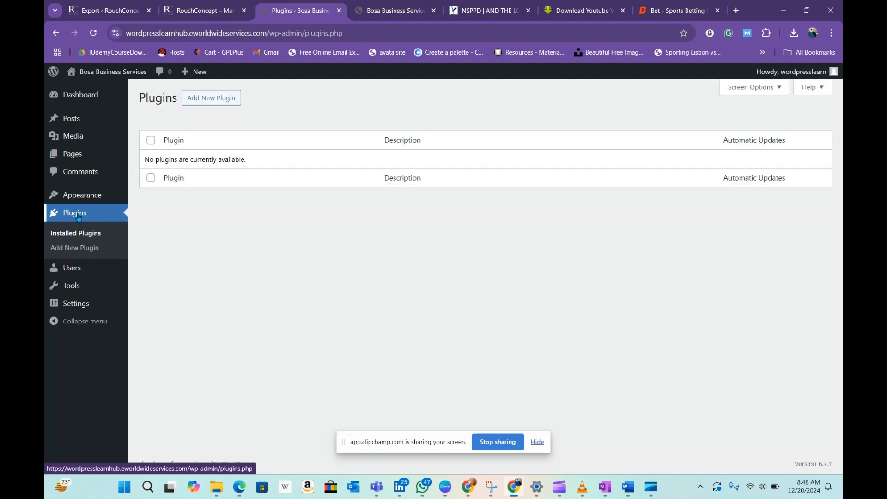
pyautogui.click(215, 107)
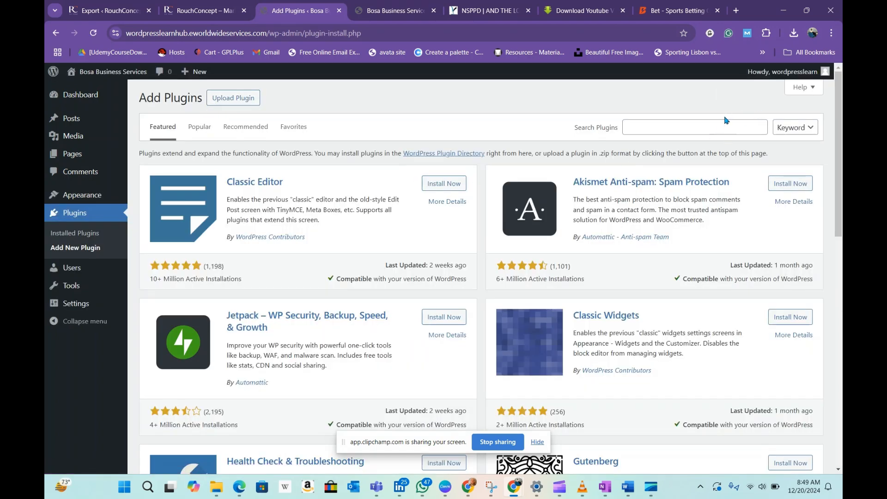
pyautogui.click(716, 125)
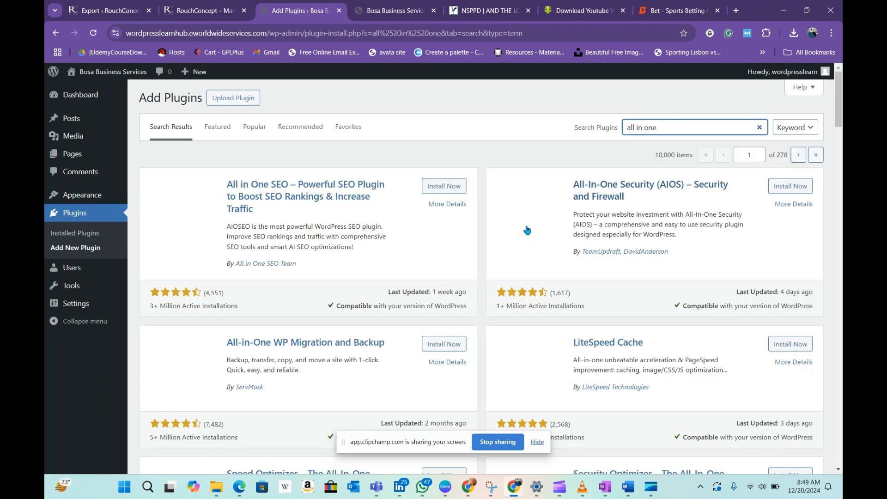
pyautogui.click(438, 344)
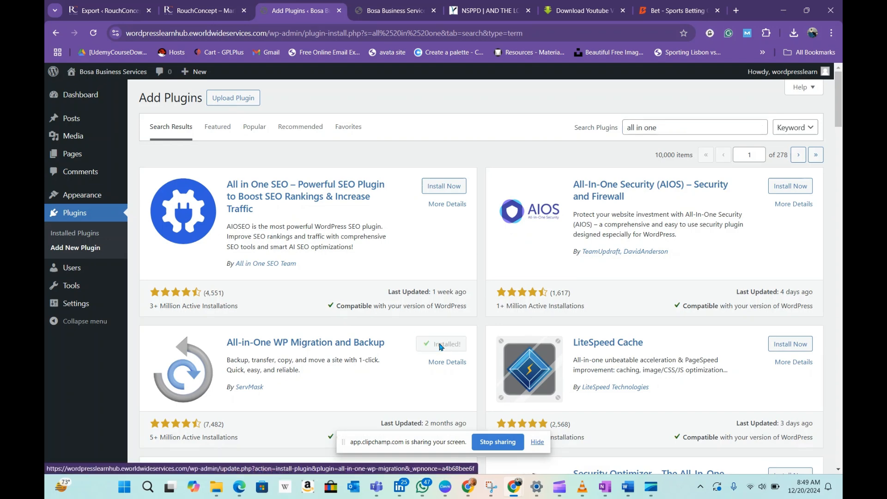
# - Activate the All-in-One WP Migration and Backup plugin and open its Import page
pyautogui.scroll(-1, 442, 345)
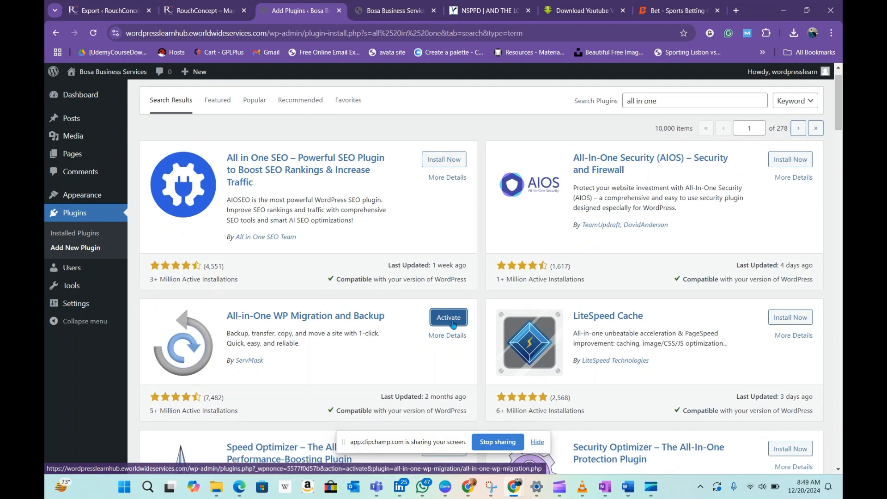
pyautogui.click(451, 321)
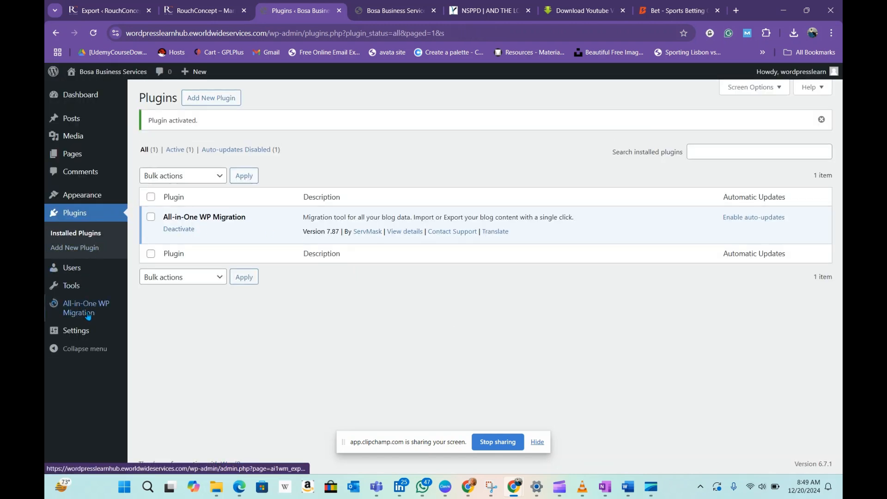
pyautogui.moveTo(74, 310)
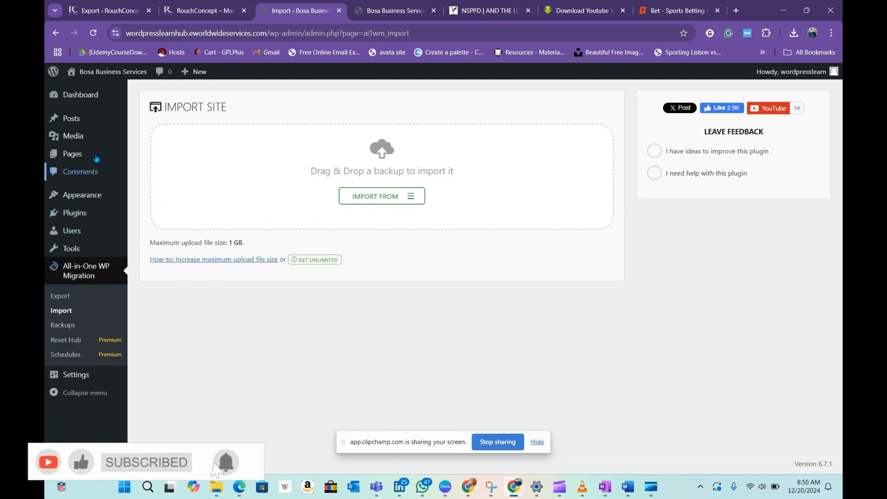
# - Choose all-in-one-wp-migration (100GB).zip from the Wordpress folder under Documents as the plugin file to upload
pyautogui.moveTo(80, 250)
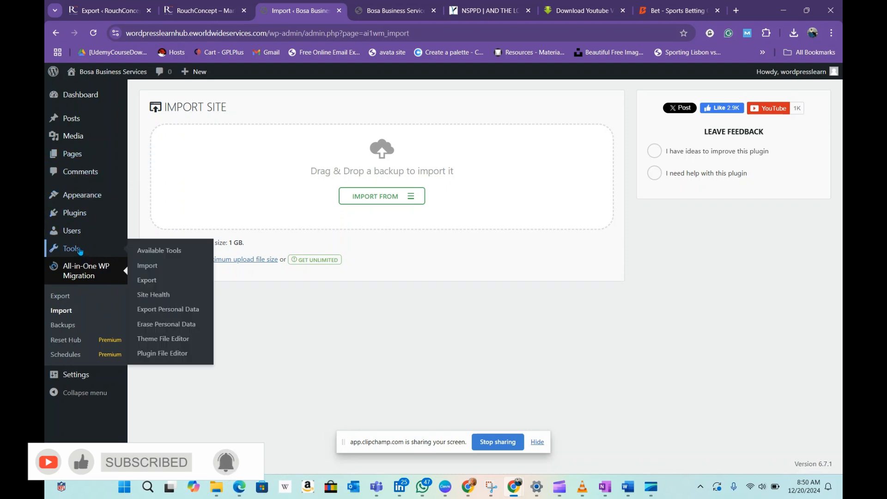
pyautogui.click(82, 216)
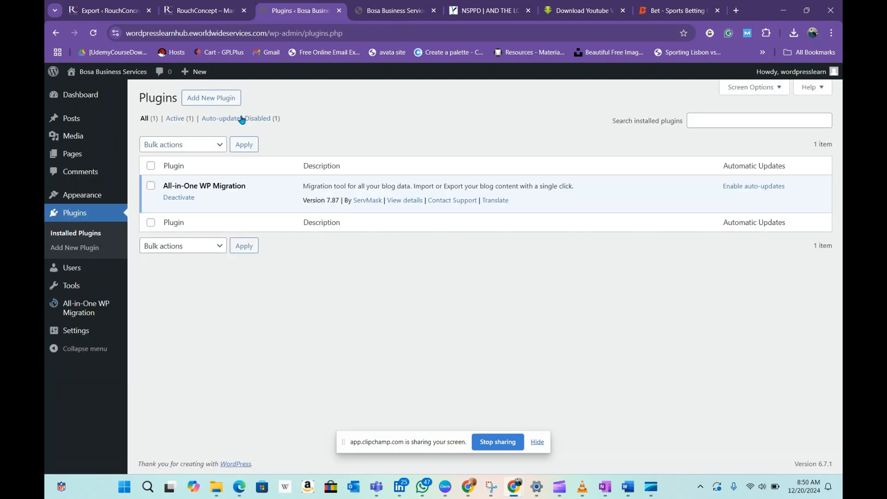
pyautogui.click(220, 101)
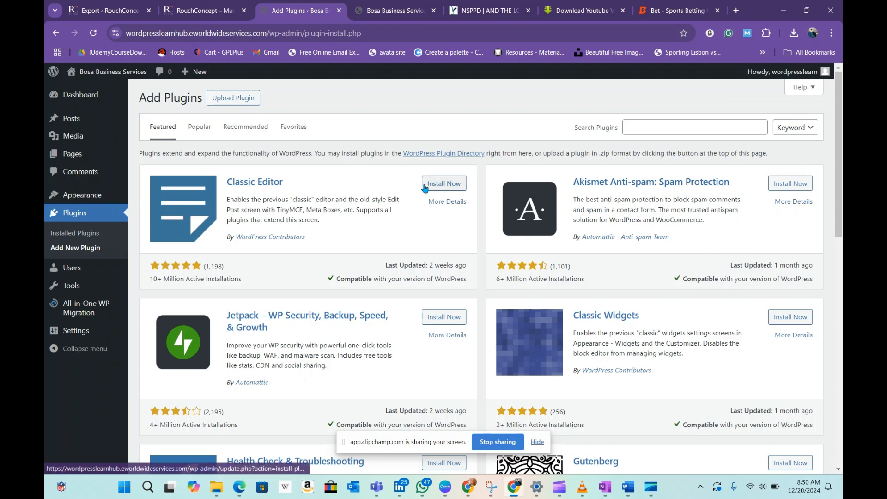
pyautogui.click(239, 99)
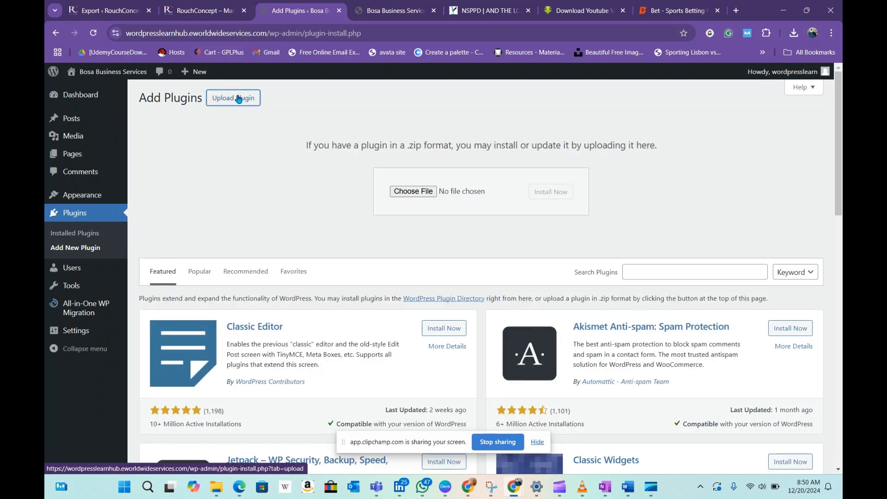
pyautogui.click(419, 192)
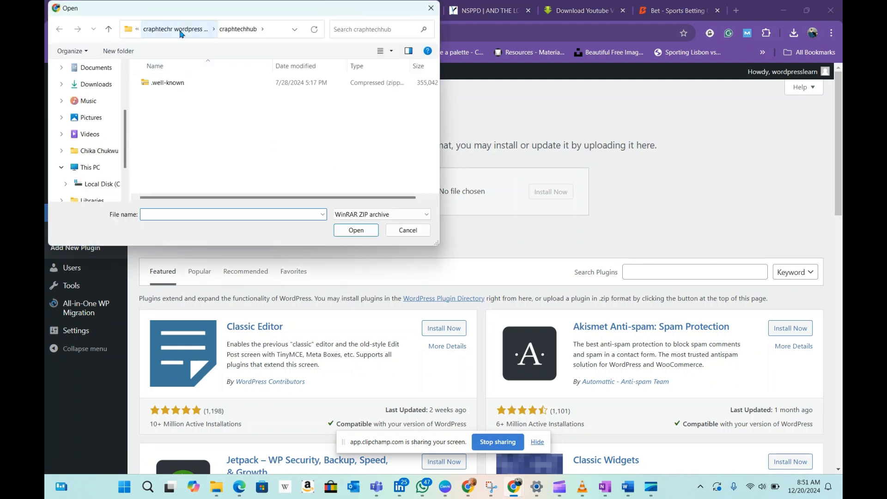
pyautogui.click(180, 33)
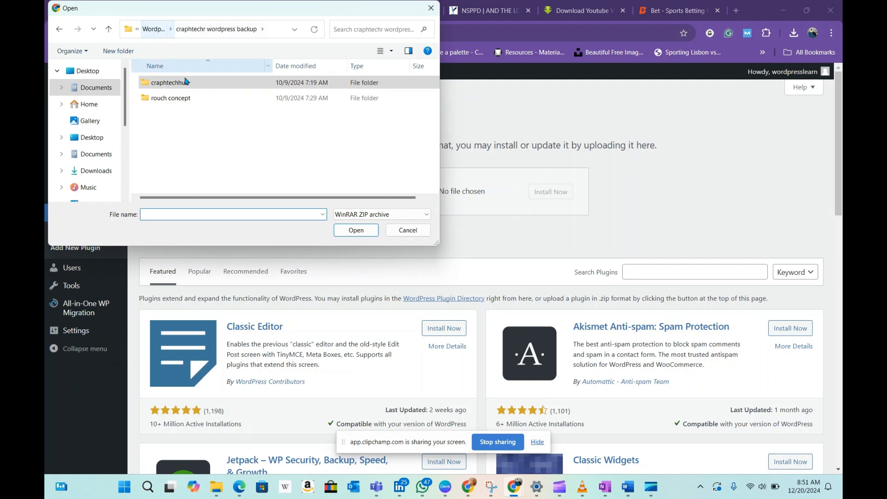
pyautogui.click(153, 30)
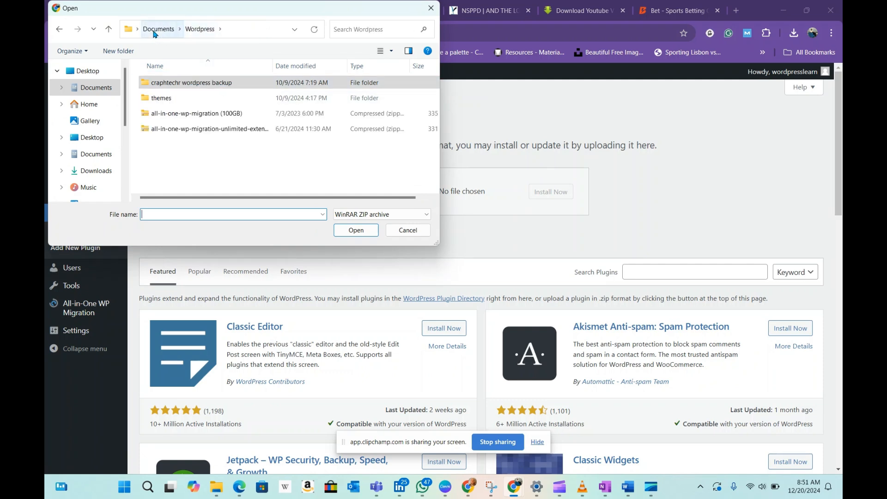
pyautogui.click(233, 114)
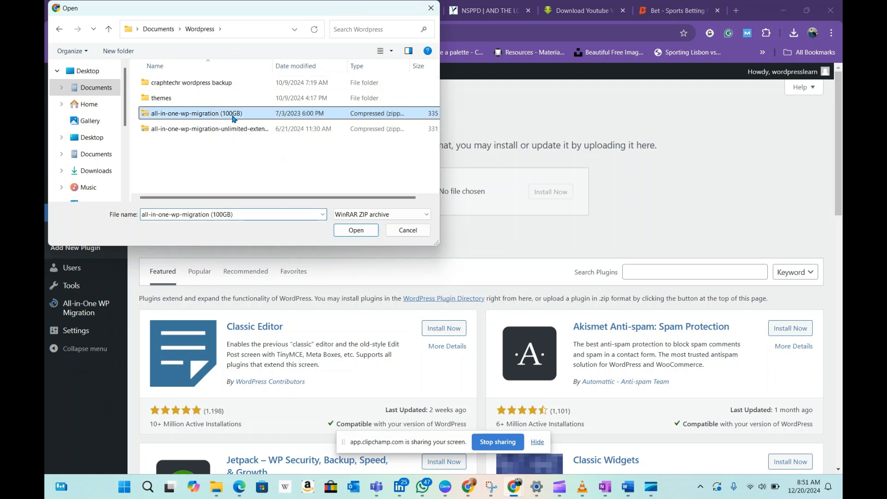
pyautogui.click(357, 233)
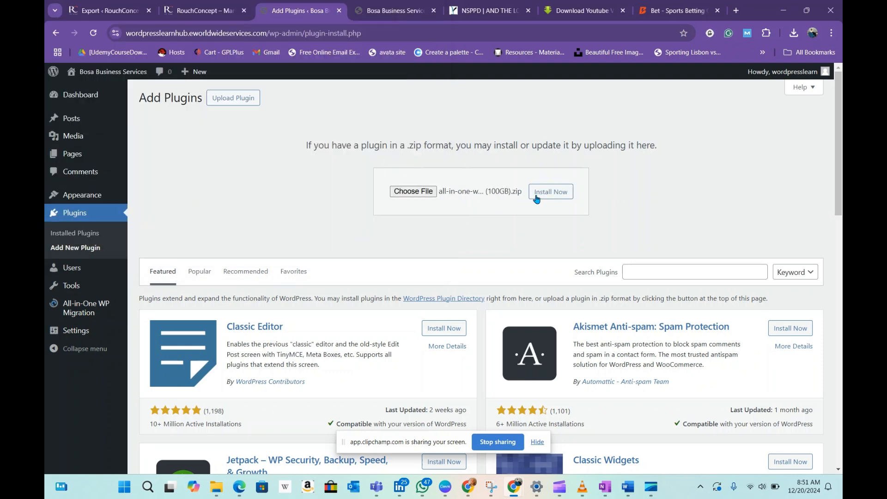
# - Install the chosen plugin zip, replacing the current All-in-One WP Migration with the uploaded version, and return to the plugin installer
pyautogui.click(553, 192)
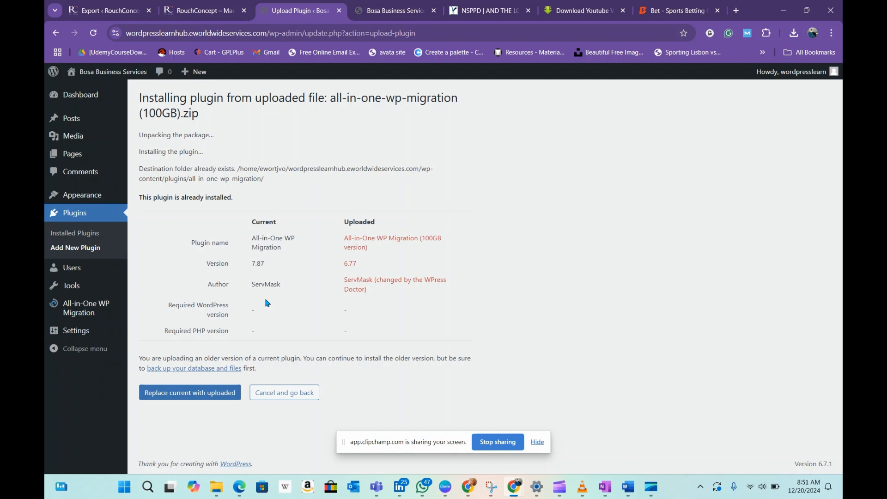
pyautogui.click(219, 393)
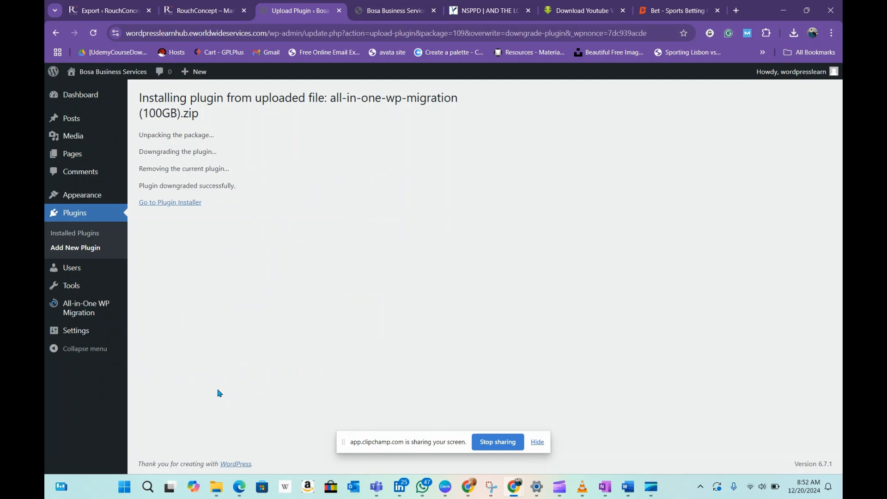
pyautogui.click(178, 208)
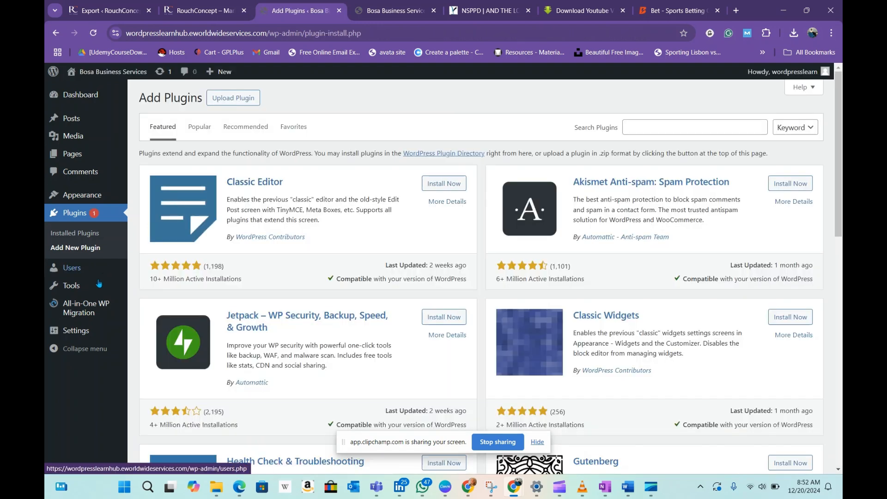
pyautogui.moveTo(90, 314)
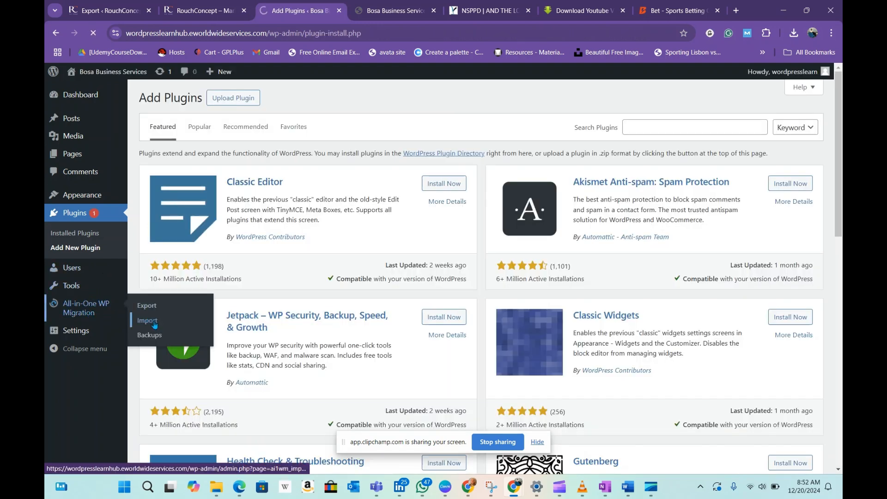
pyautogui.click(145, 306)
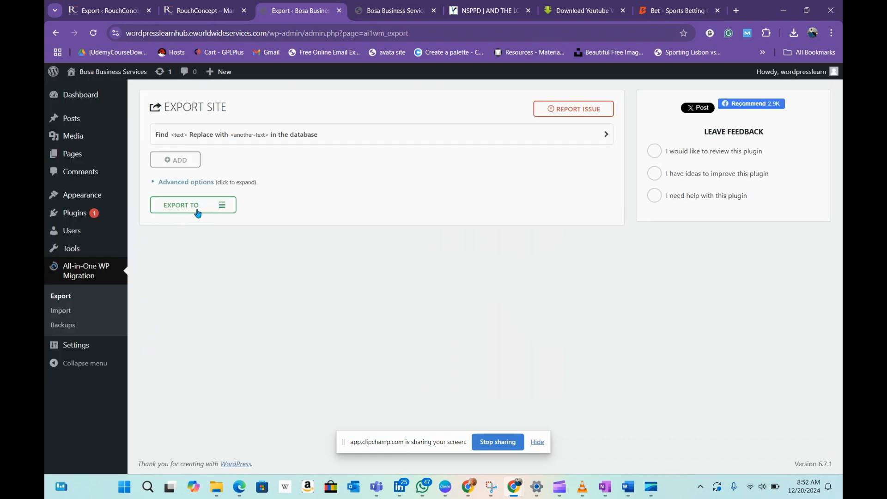
pyautogui.click(61, 311)
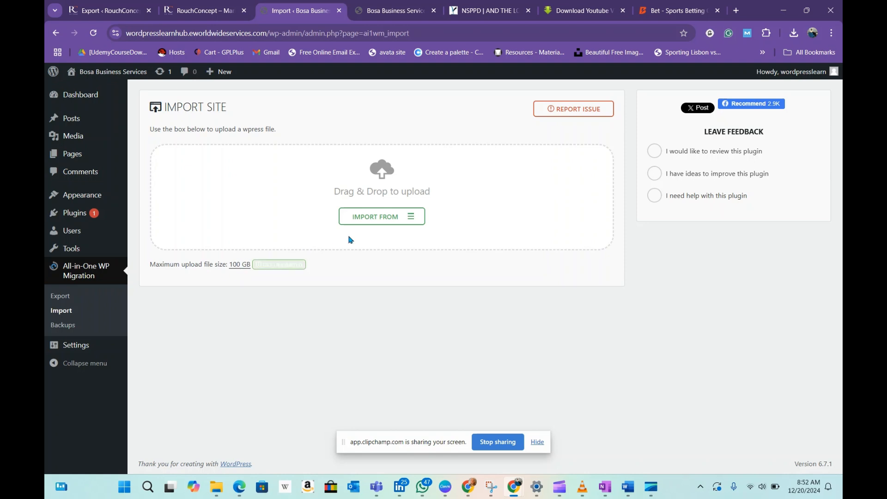
pyautogui.click(393, 224)
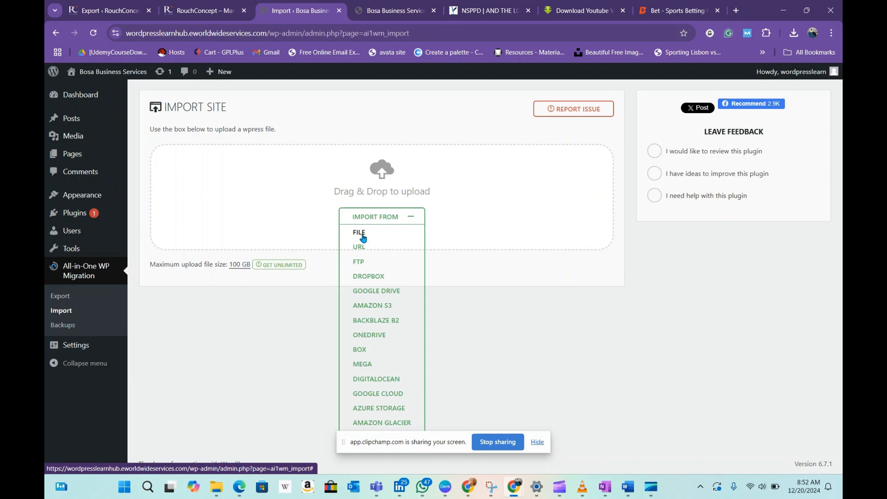
pyautogui.click(363, 236)
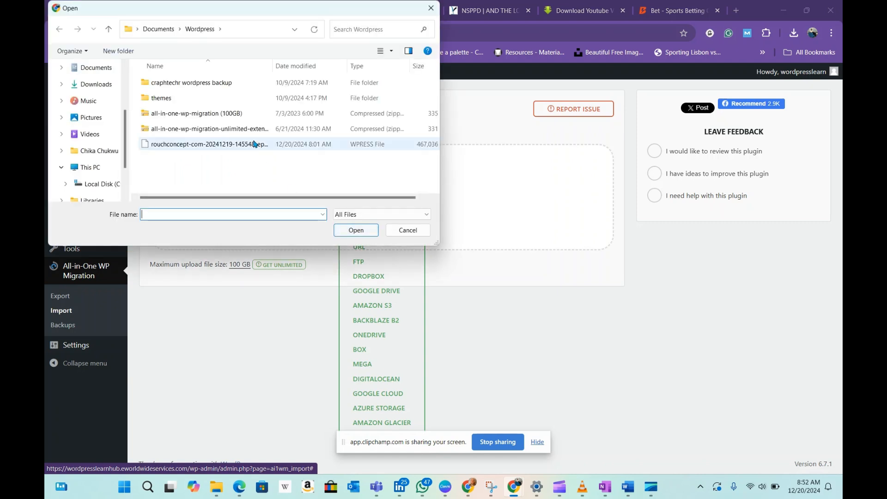
pyautogui.click(206, 147)
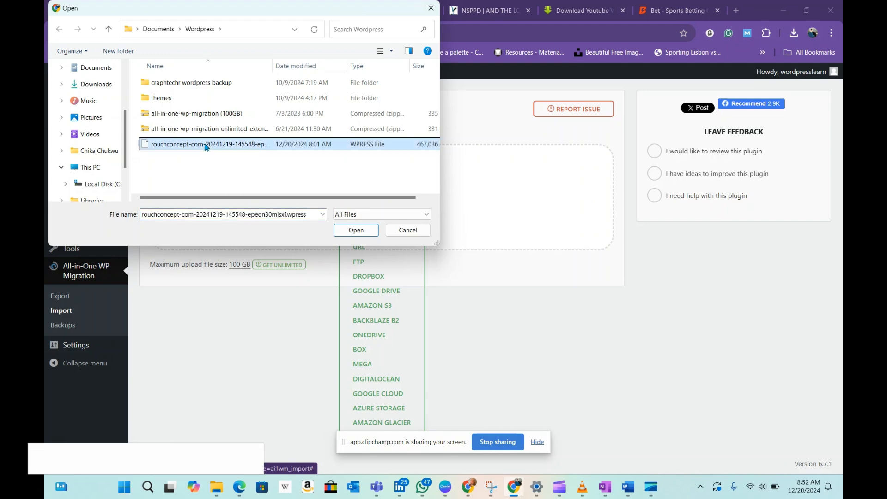
pyautogui.click(357, 231)
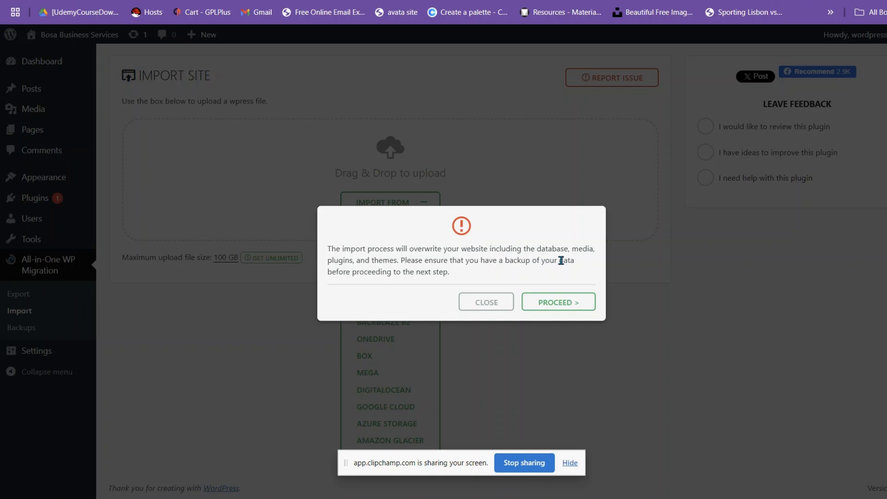
# - Proceed with the import that overwrites the site's database, media, plugins and themes, and dismiss the completion message
pyautogui.click(560, 305)
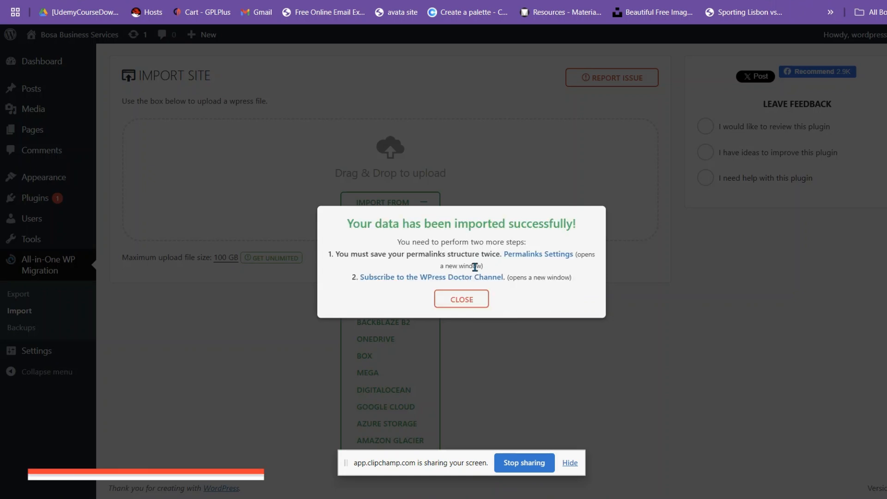
pyautogui.click(462, 299)
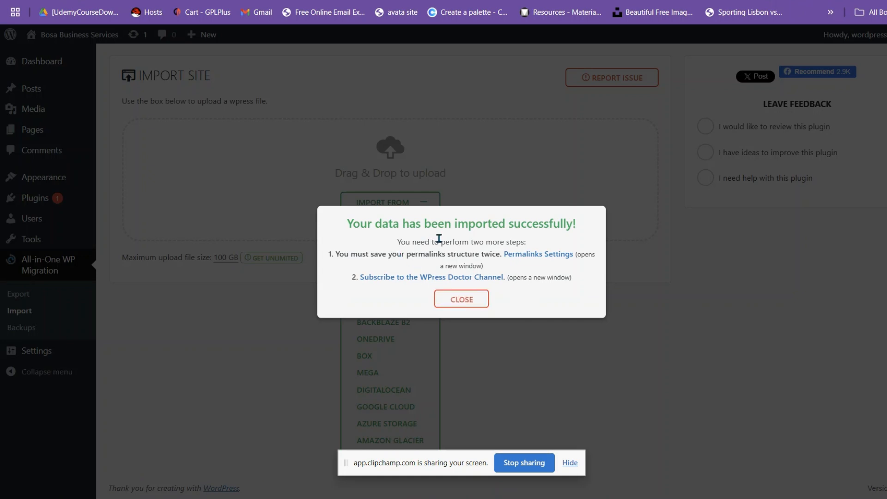
pyautogui.click(470, 303)
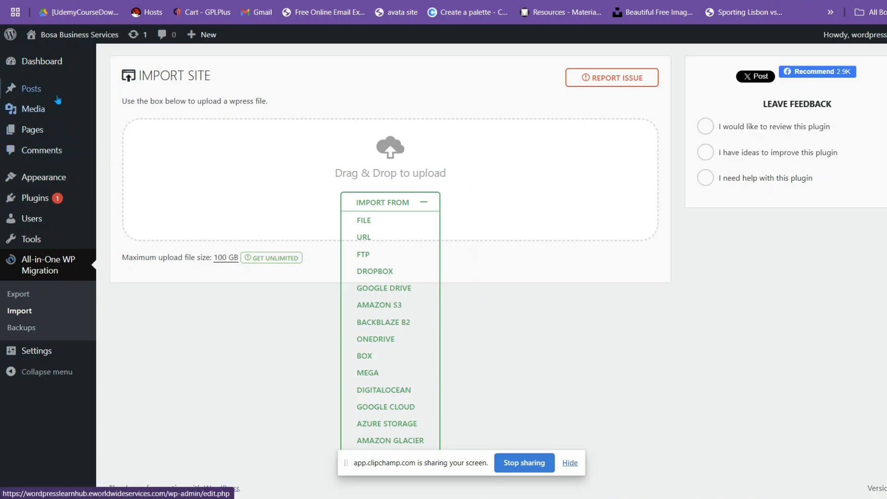
# - Open the Bosa Business Services site's front end in a new tab and review the imported home page's sections
pyautogui.moveTo(57, 99)
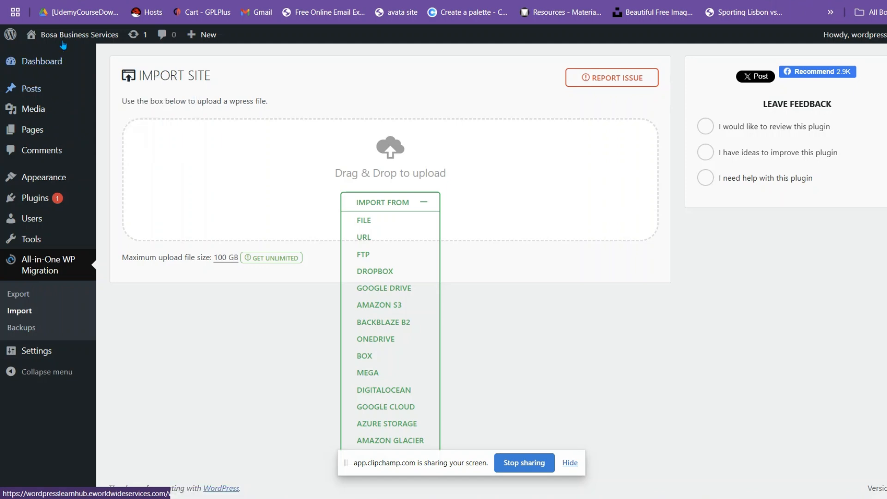
pyautogui.moveTo(61, 42)
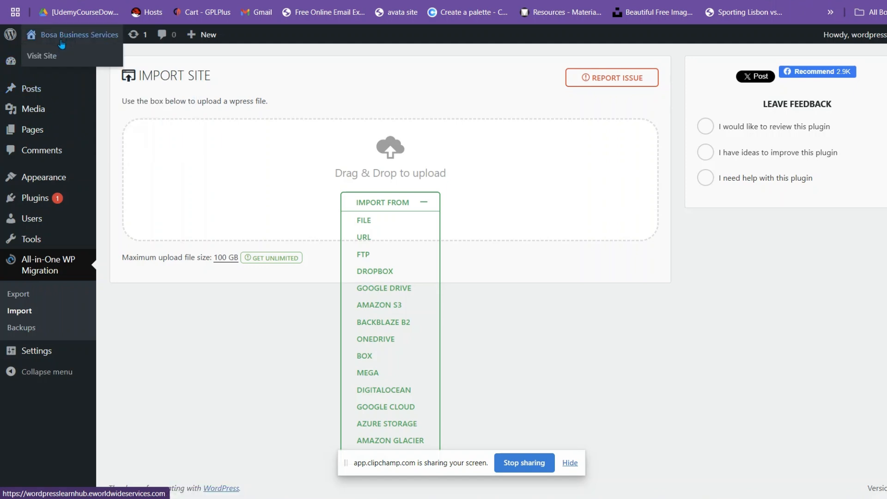
pyautogui.rightClick(47, 64)
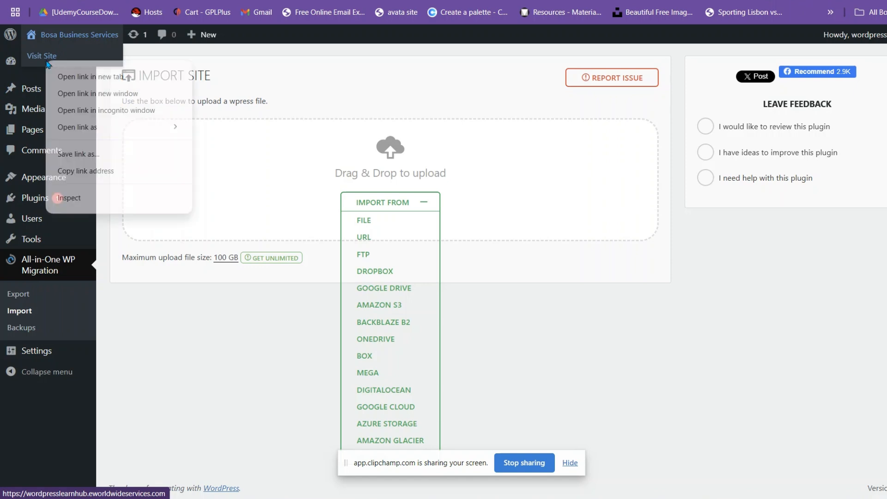
pyautogui.click(77, 78)
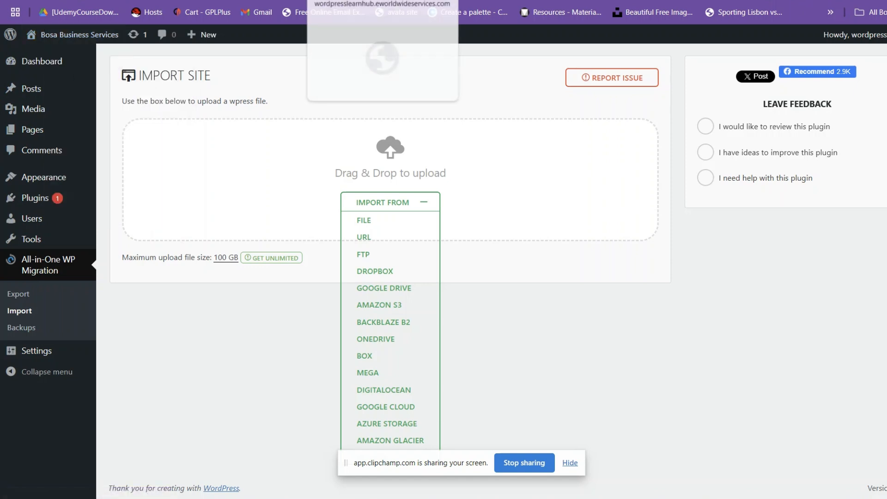
pyautogui.click(351, 0)
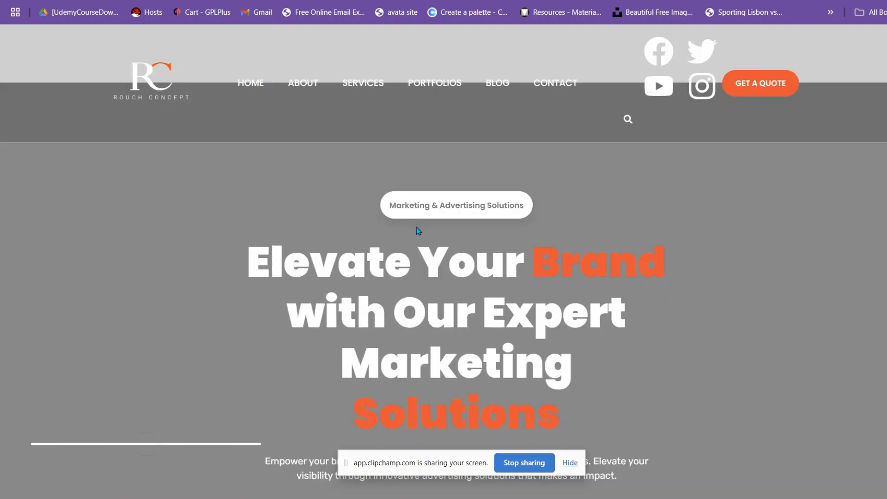
pyautogui.scroll(-1, 416, 229)
pyautogui.scroll(-5, 418, 230)
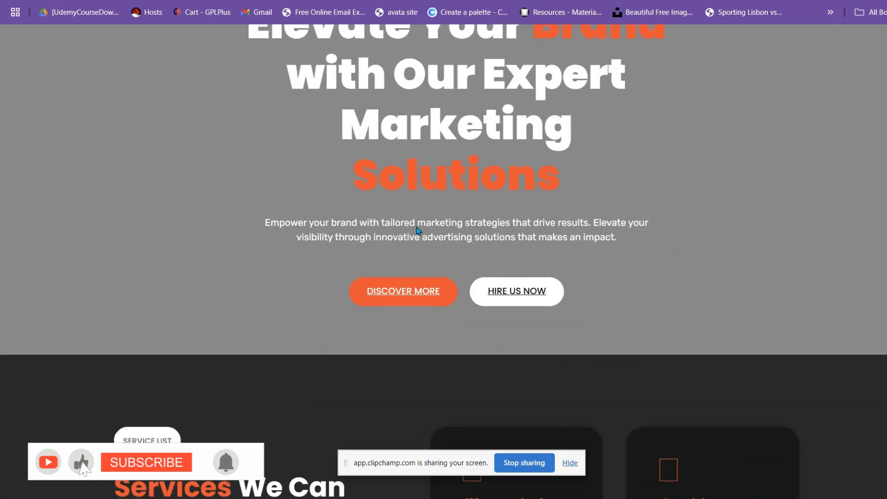
pyautogui.scroll(-7, 418, 231)
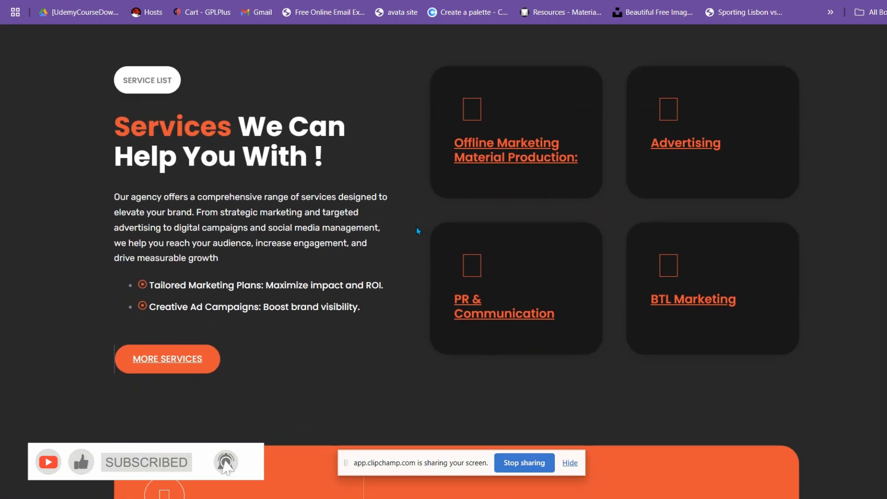
pyautogui.scroll(-10, 416, 231)
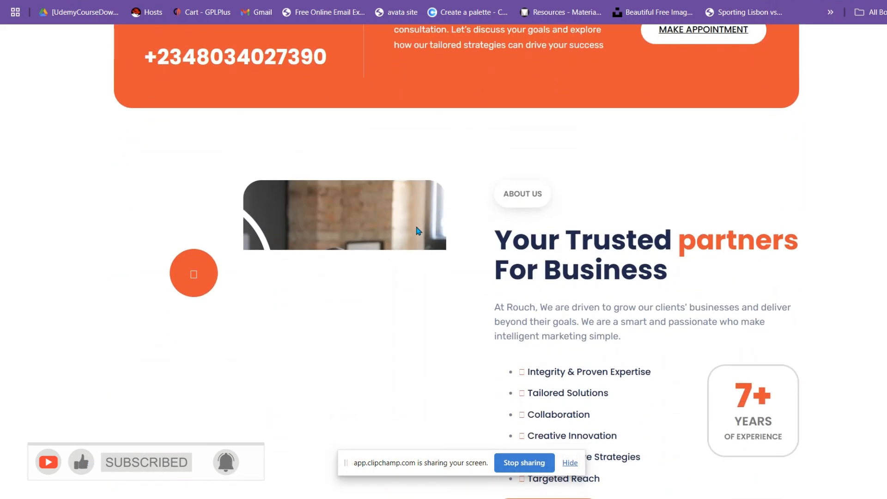
pyautogui.scroll(-10, 418, 231)
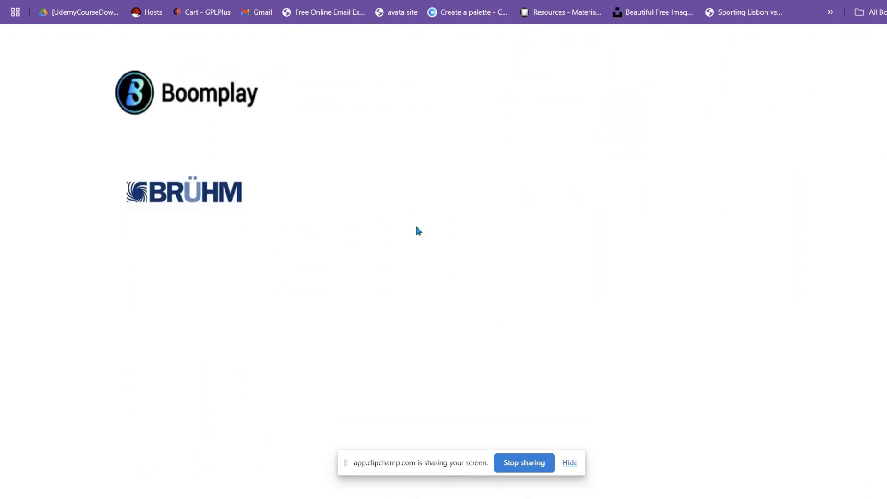
pyautogui.scroll(-7, 418, 230)
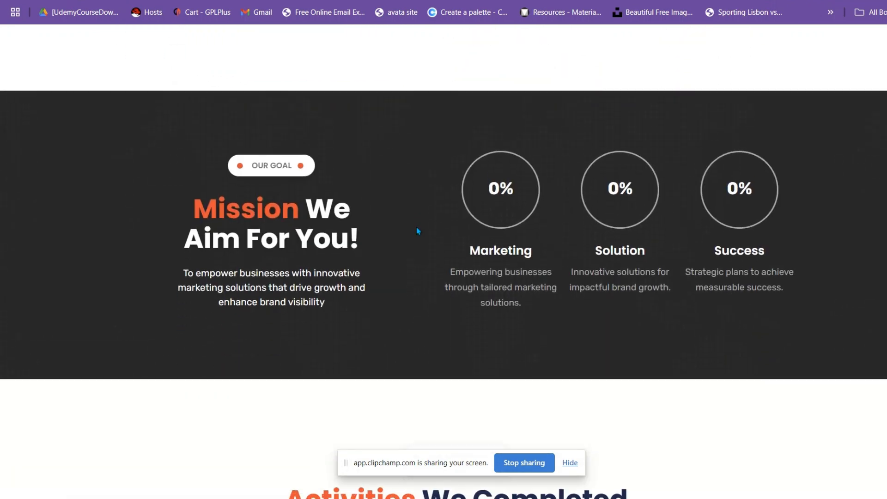
# - Recheck the icons in the hero, services and about sections of the imported home page
pyautogui.scroll(20, 418, 231)
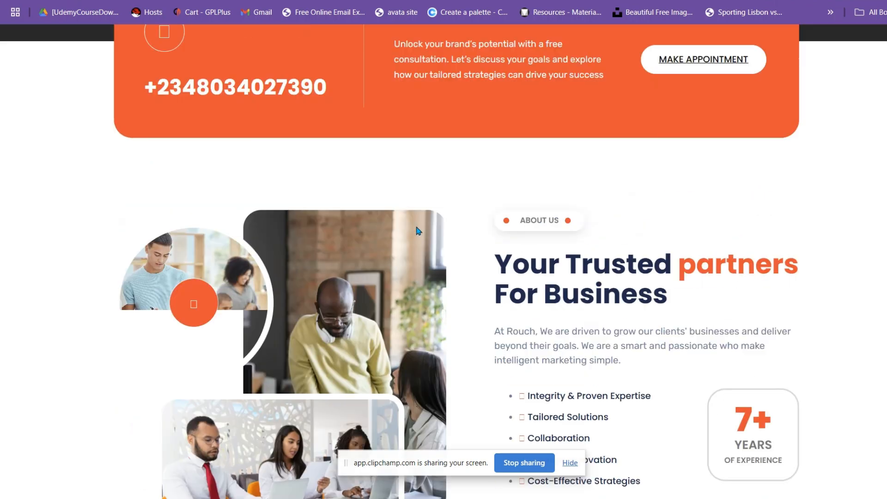
pyautogui.scroll(10, 418, 231)
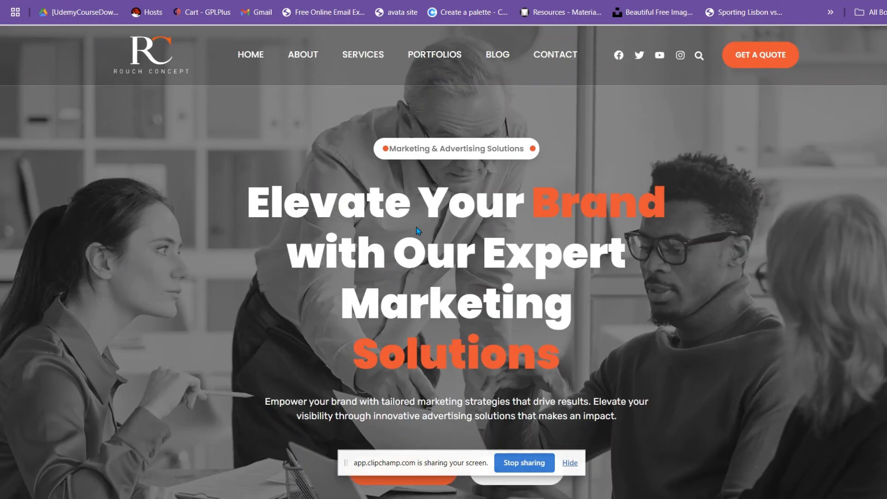
pyautogui.scroll(-8, 417, 227)
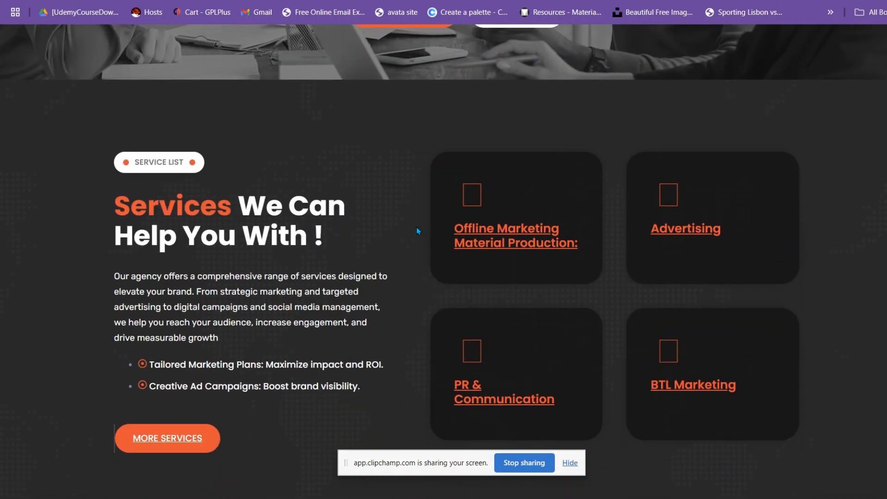
pyautogui.scroll(-12, 417, 226)
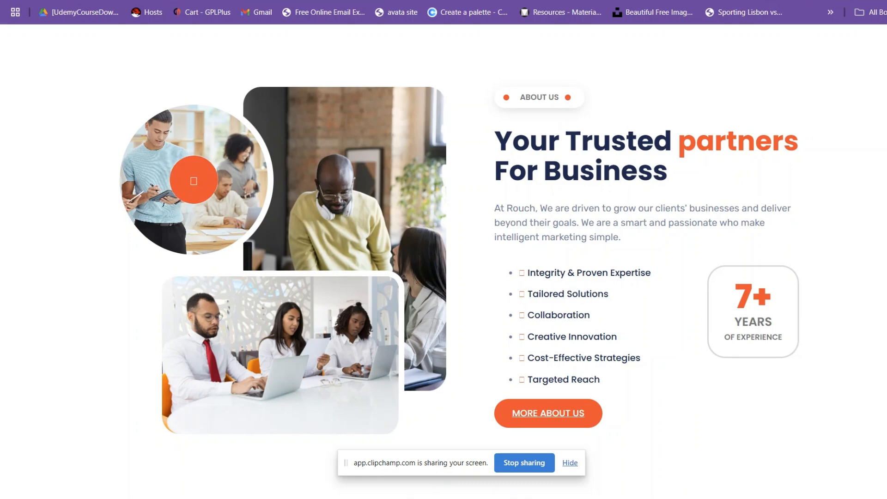
# - Switch to the RouchConcept home page with the admin bar and compare its services and about section icons with the imported page
pyautogui.hotkey('ctrl', 'Tab')
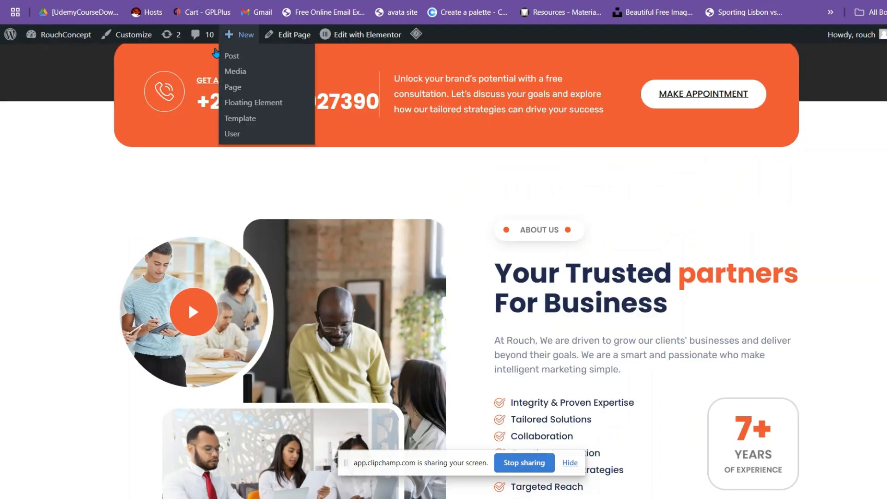
pyautogui.scroll(20, 245, 126)
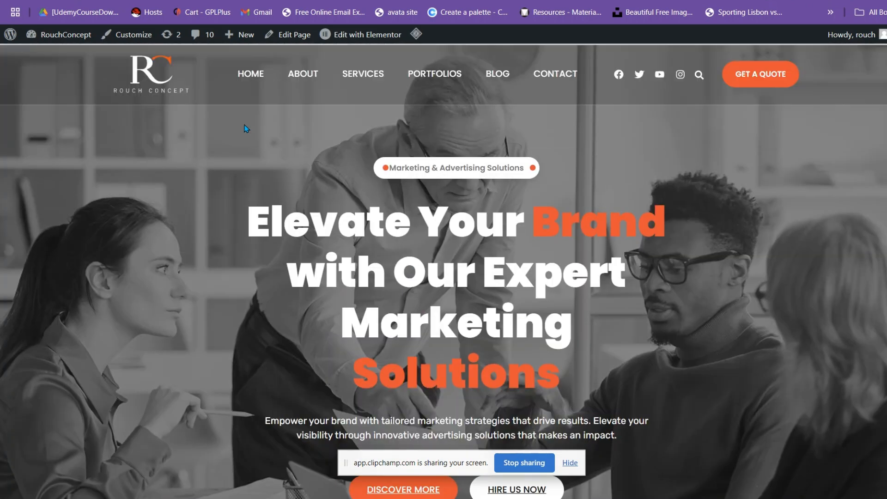
pyautogui.scroll(-10, 378, 209)
pyautogui.scroll(-2, 379, 209)
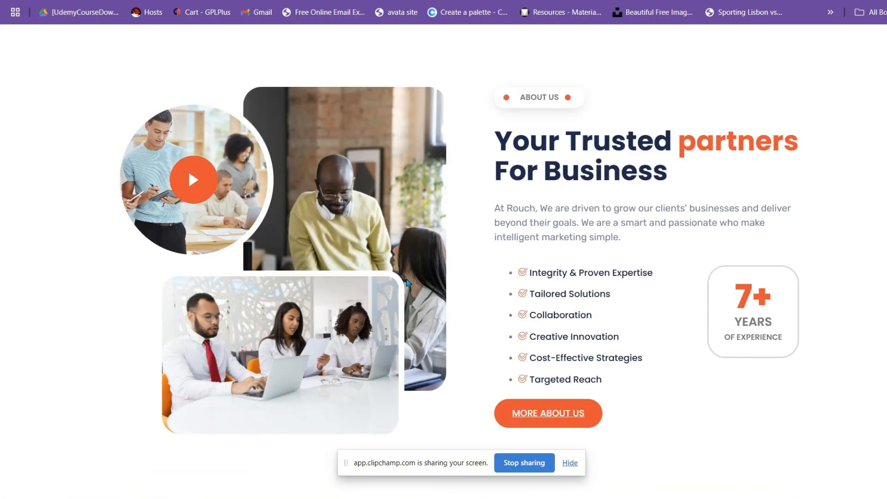
pyautogui.scroll(15, 407, 283)
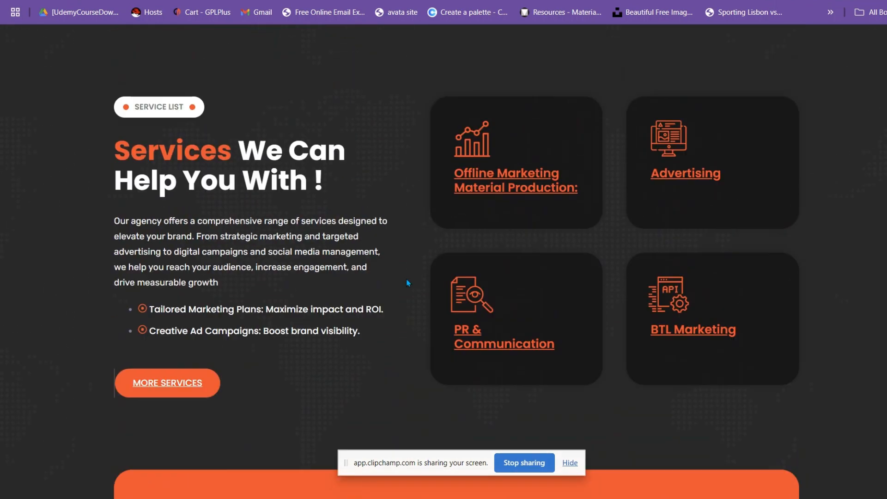
pyautogui.scroll(7, 407, 283)
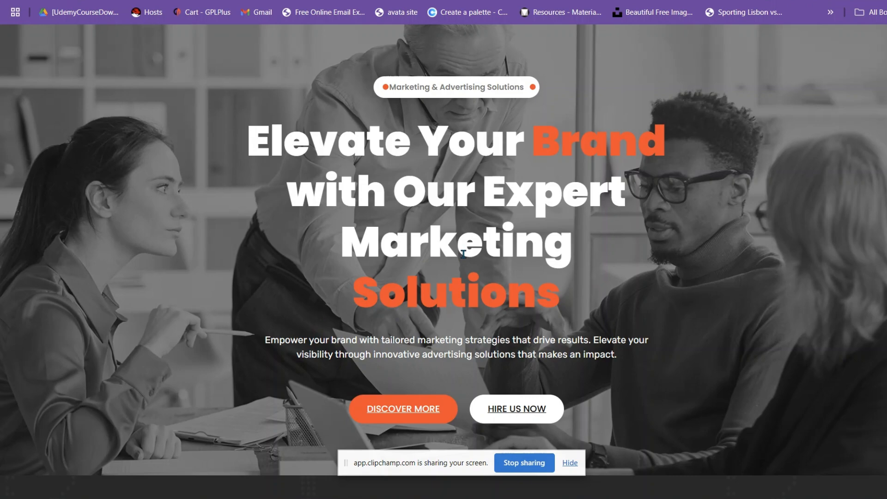
# - Review the imported home page's services, about, mission and portfolio sections once more, and return to the hero
pyautogui.scroll(-12, 463, 253)
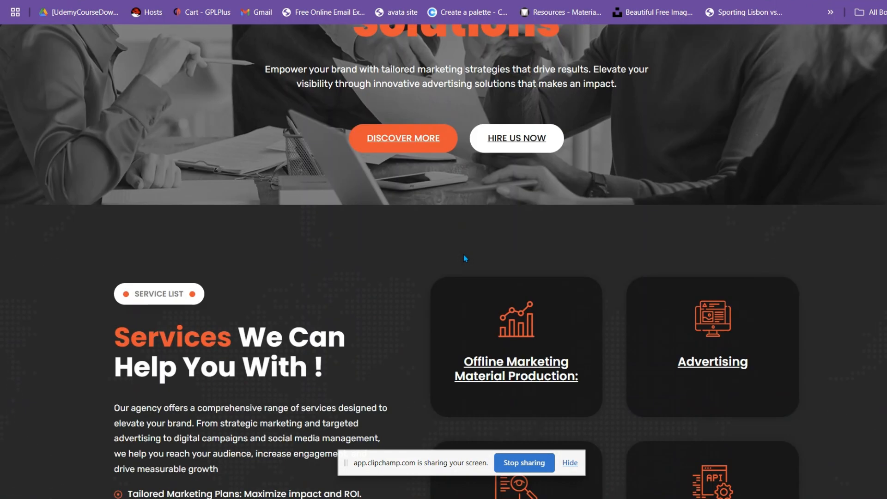
pyautogui.scroll(-15, 465, 258)
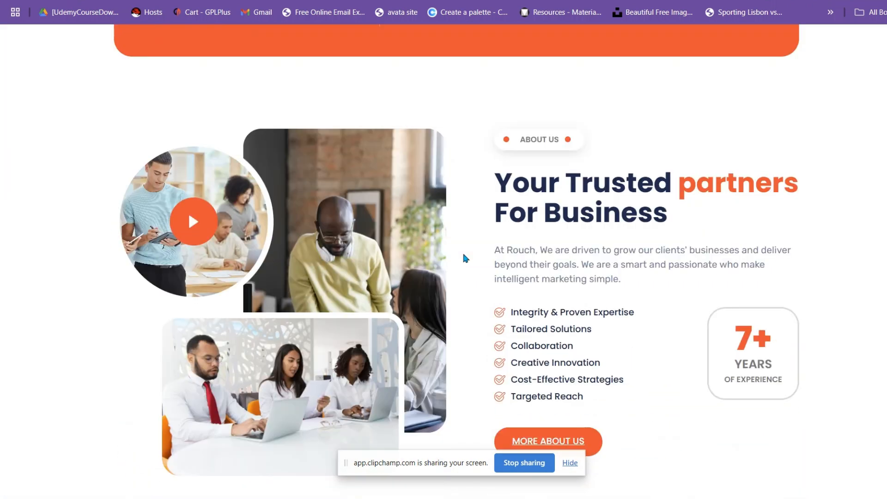
pyautogui.scroll(-12, 464, 258)
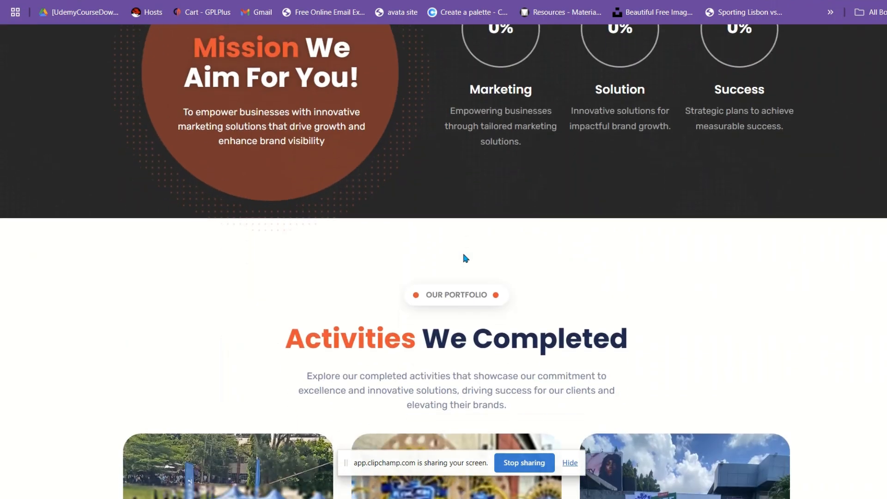
pyautogui.scroll(-5, 465, 258)
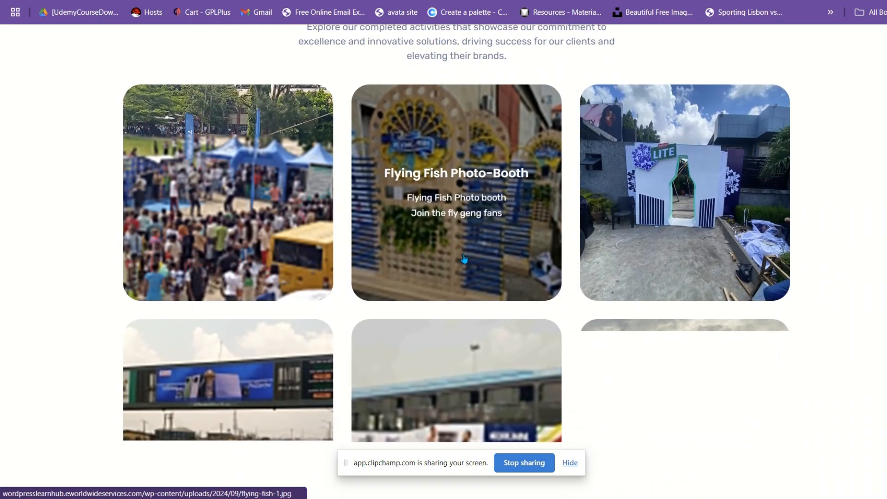
pyautogui.scroll(7, 464, 259)
pyautogui.scroll(15, 464, 259)
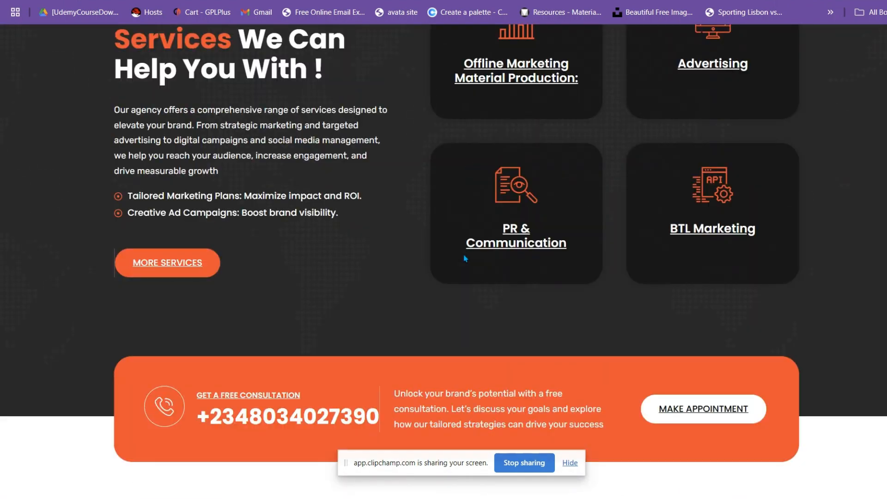
pyautogui.scroll(8, 468, 88)
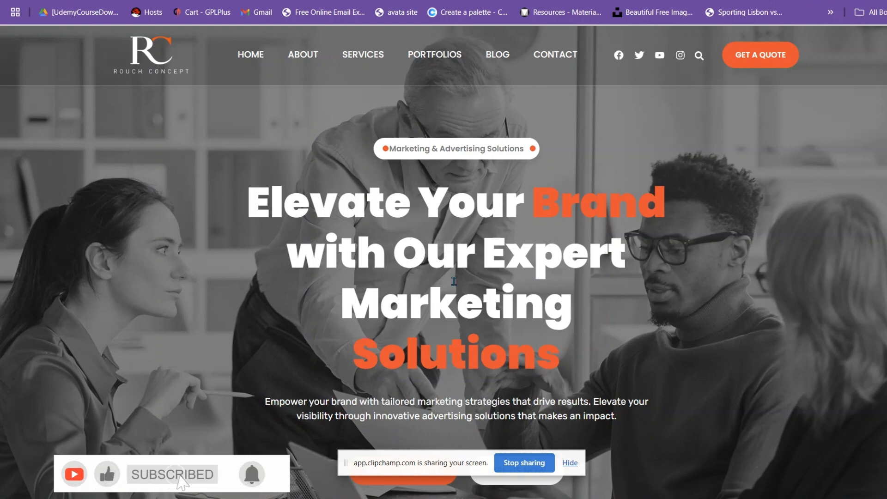
pyautogui.scroll(-2, 512, 271)
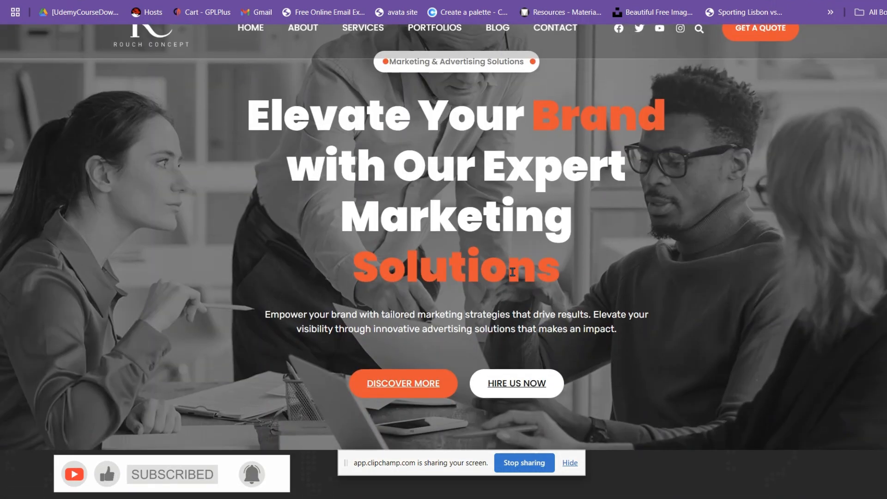